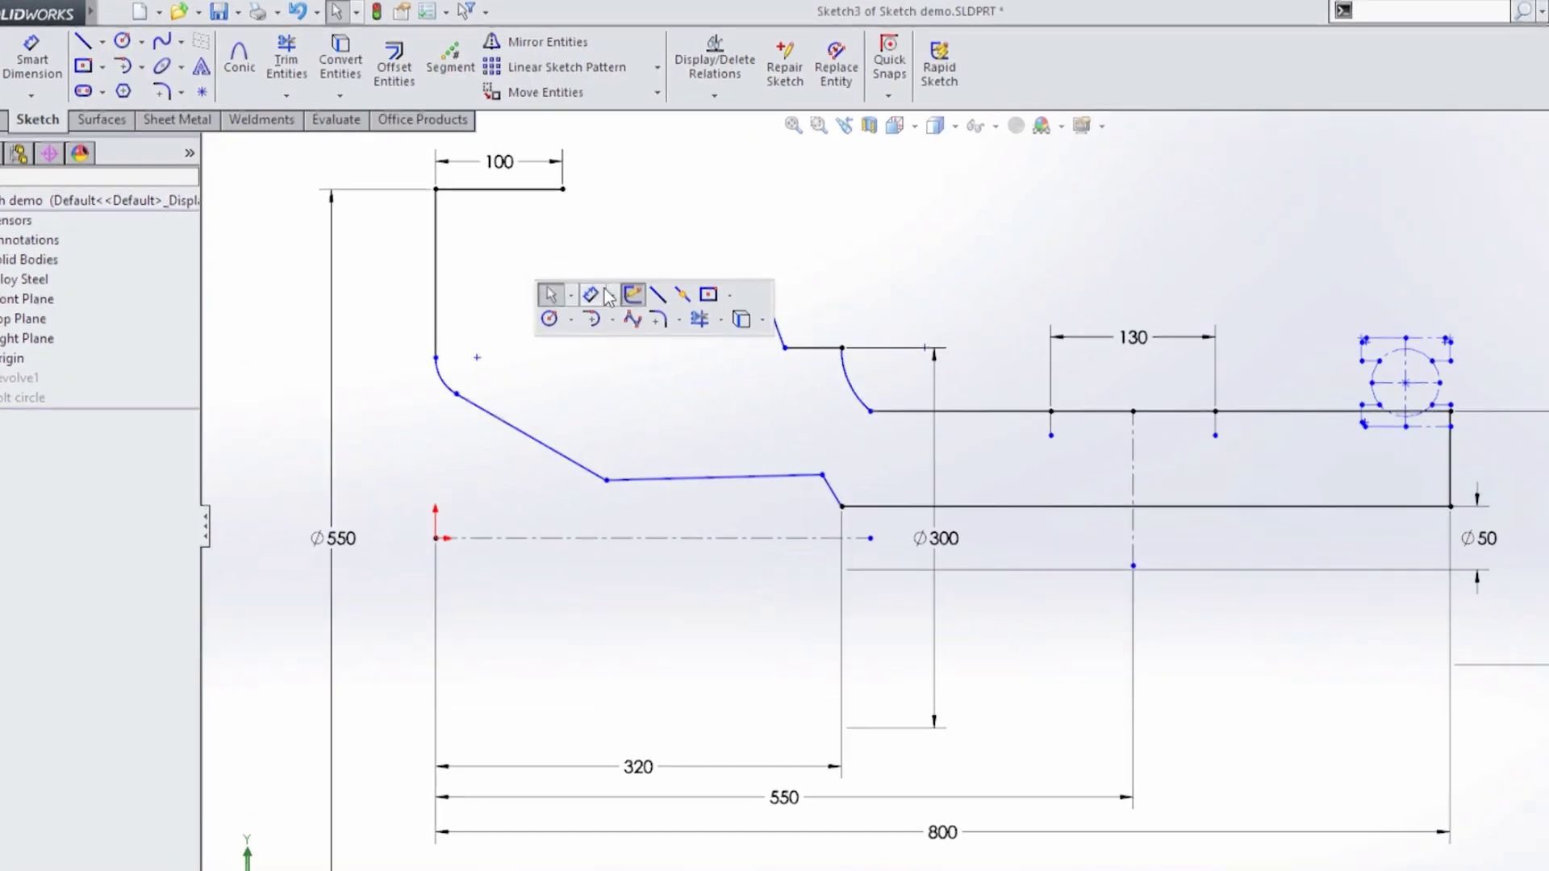
# Draw a short line below the top edge's end, perpendicular to the 100 top edge.
pyautogui.click(582, 213)
pyautogui.click(597, 270)
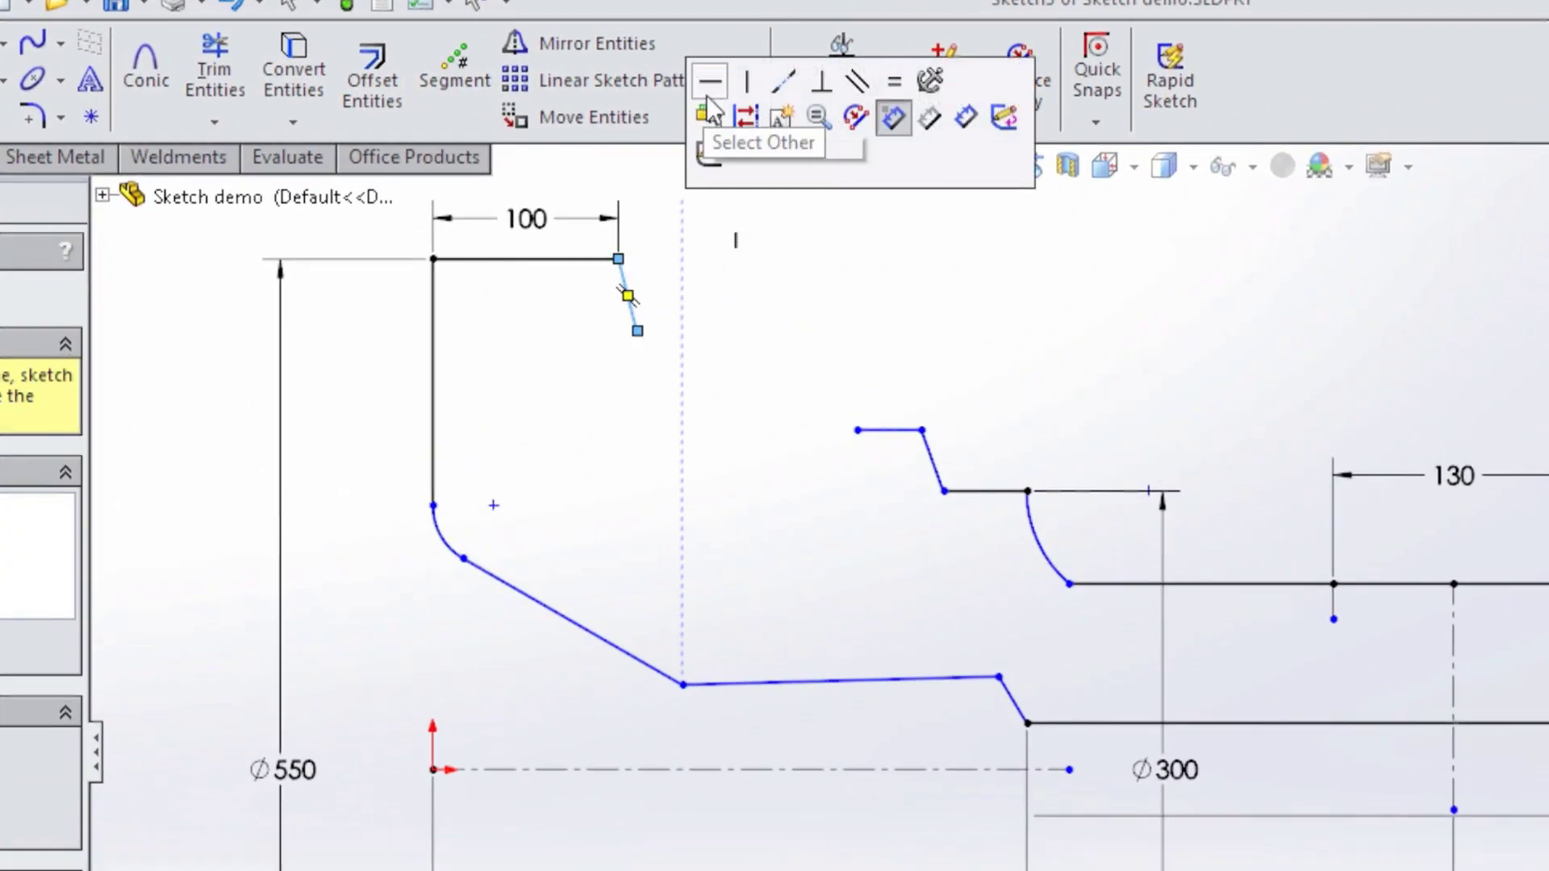
pyautogui.click(821, 81)
# Add a spline down to the step's corner, tangent to the step.
pyautogui.press('Escape')
pyautogui.press('s')
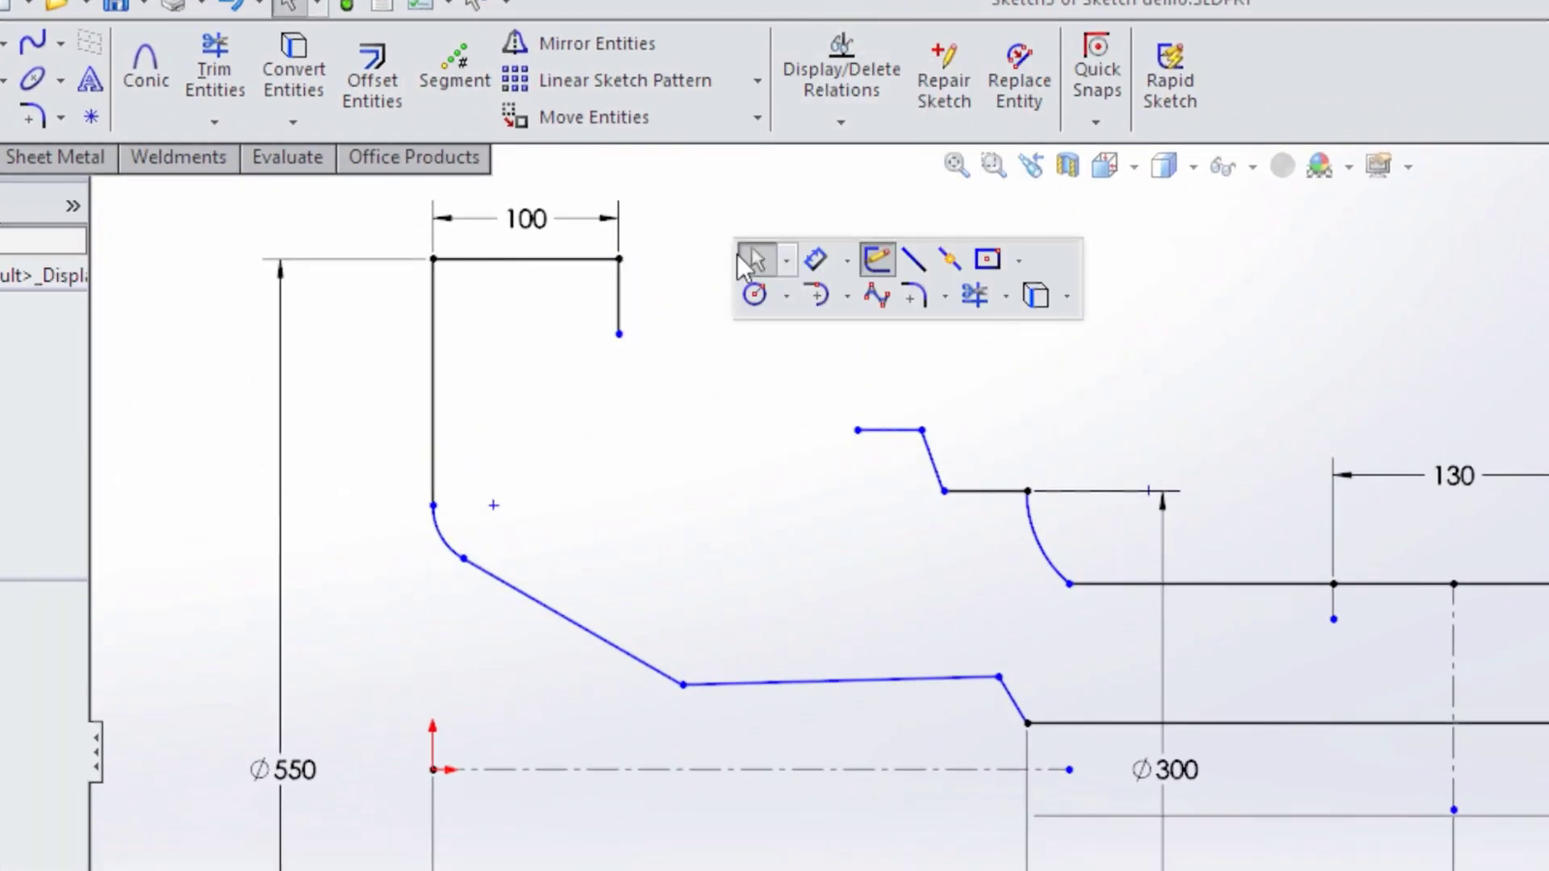
pyautogui.click(877, 295)
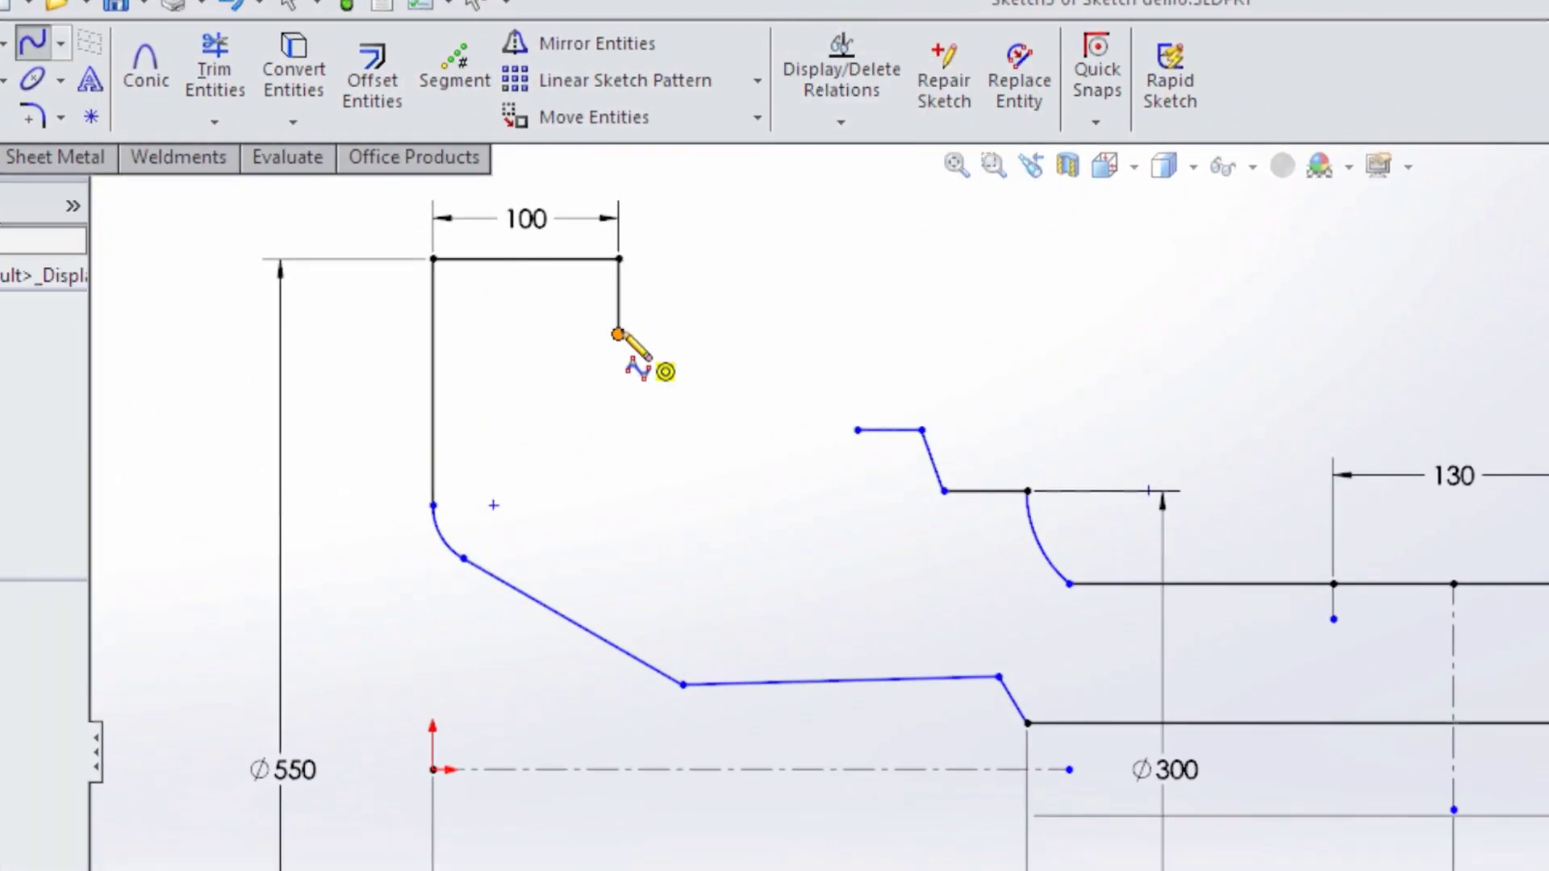
pyautogui.doubleClick(856, 430)
pyautogui.click(993, 248)
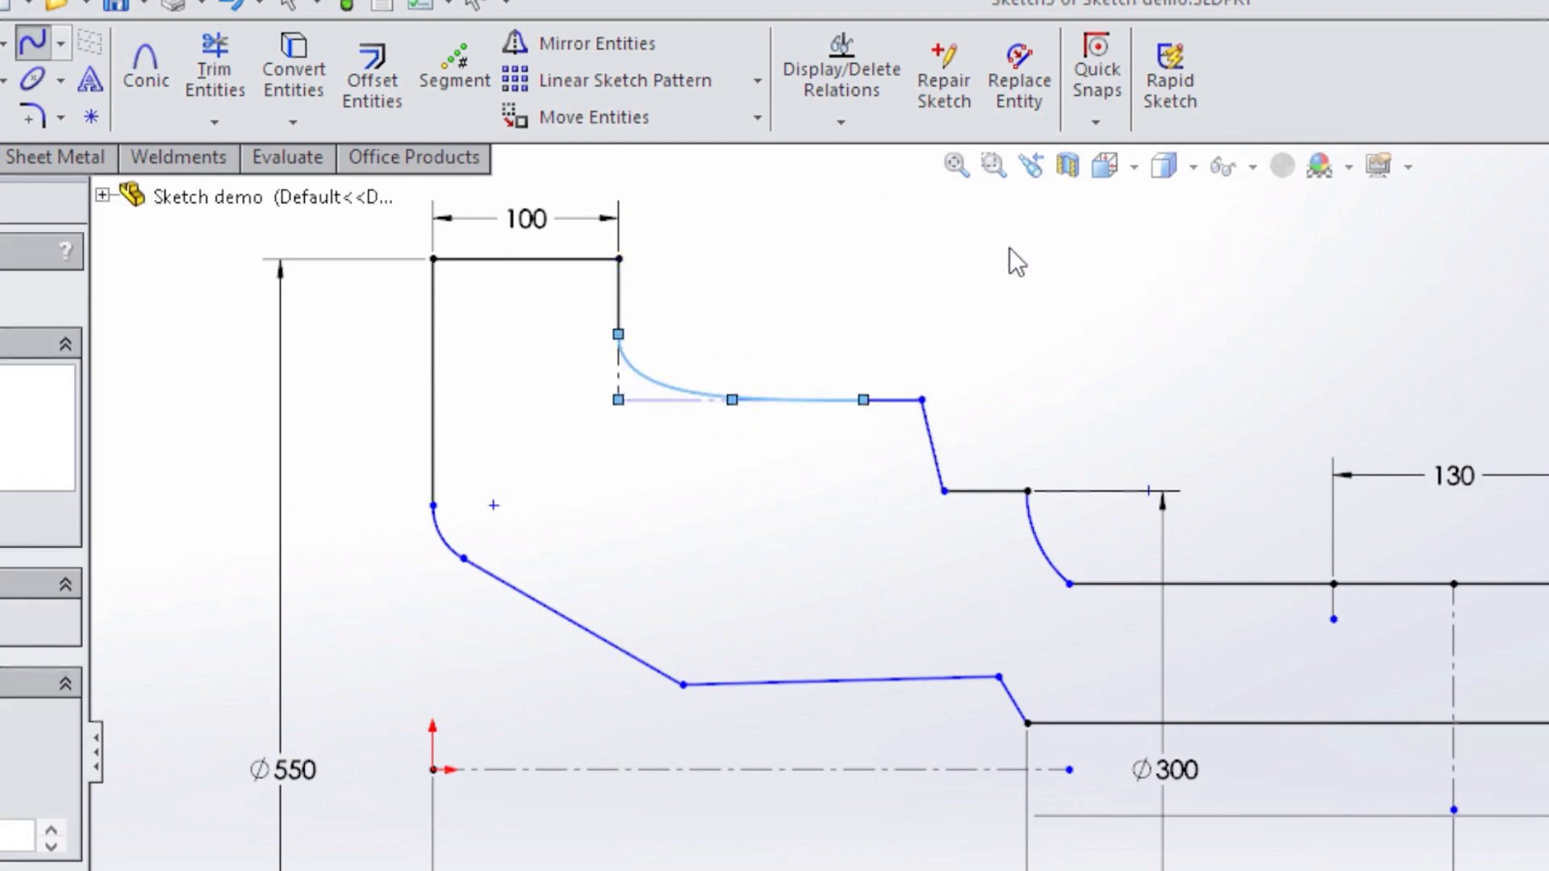
# Change the lower sloped line's 63° angle dimension to 60°.
pyautogui.click(619, 317)
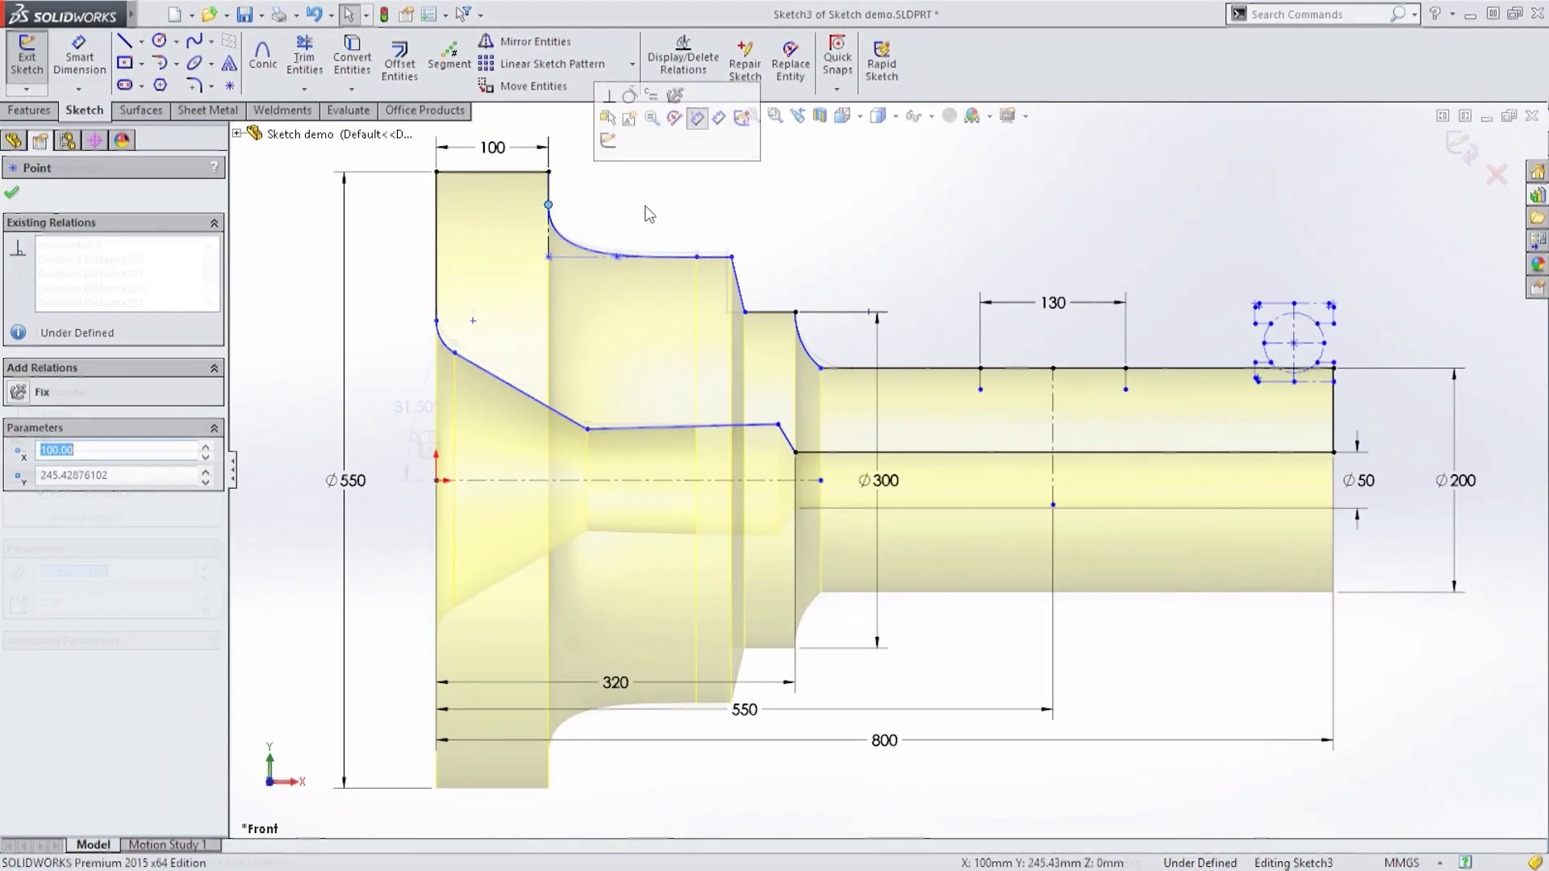
pyautogui.click(501, 410)
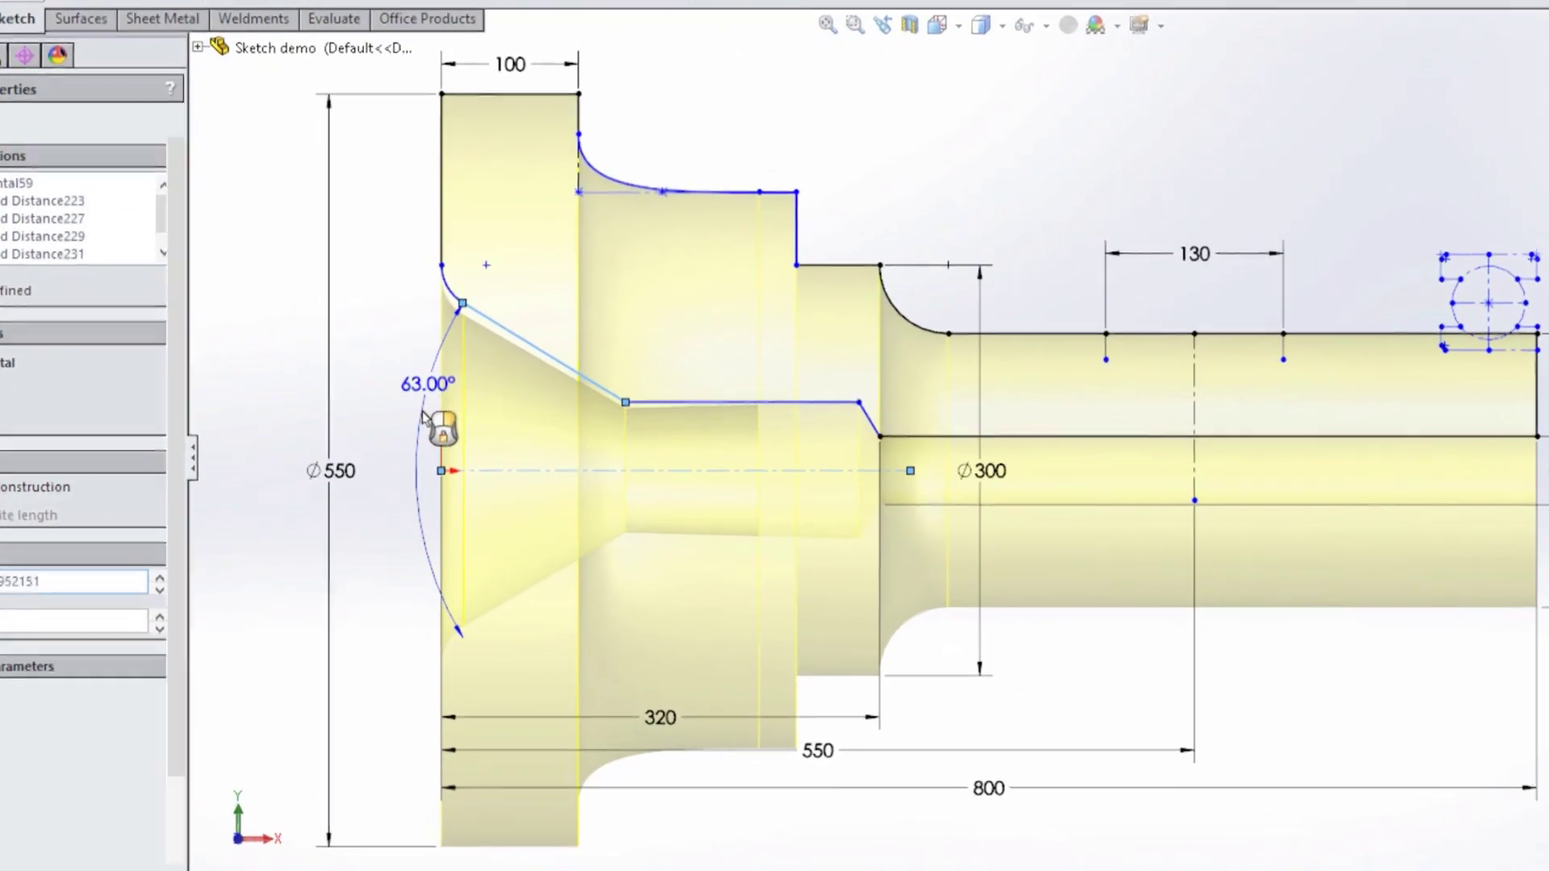
pyautogui.doubleClick(441, 396)
pyautogui.write('60')
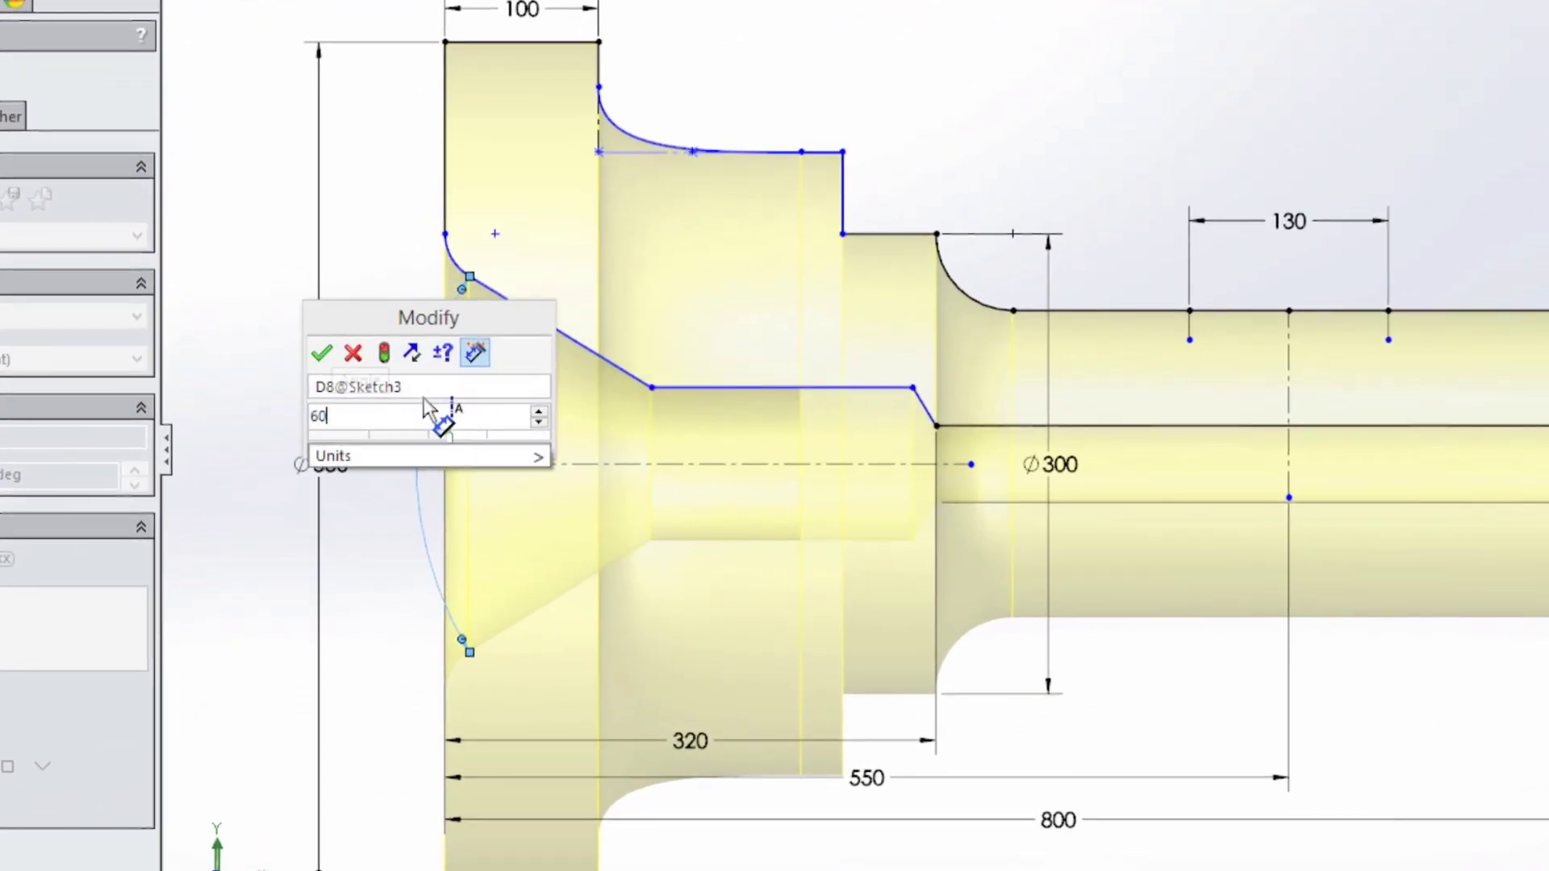
pyautogui.press('Return')
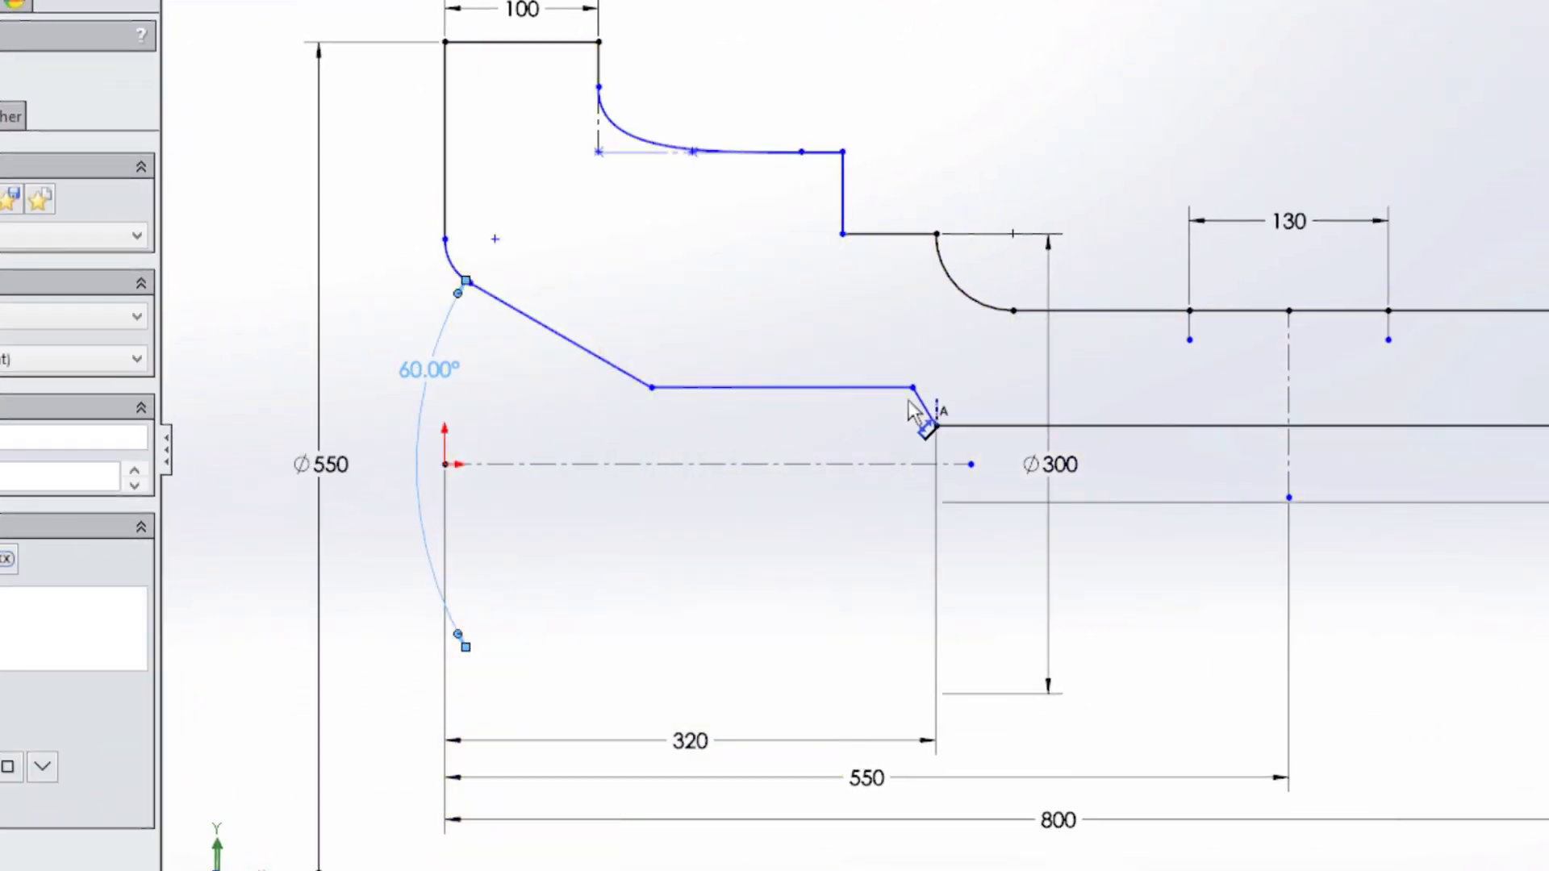
# Add an angle dimension between the short sloped line and the horizontal line.
pyautogui.click(925, 414)
pyautogui.click(839, 388)
pyautogui.click(802, 377)
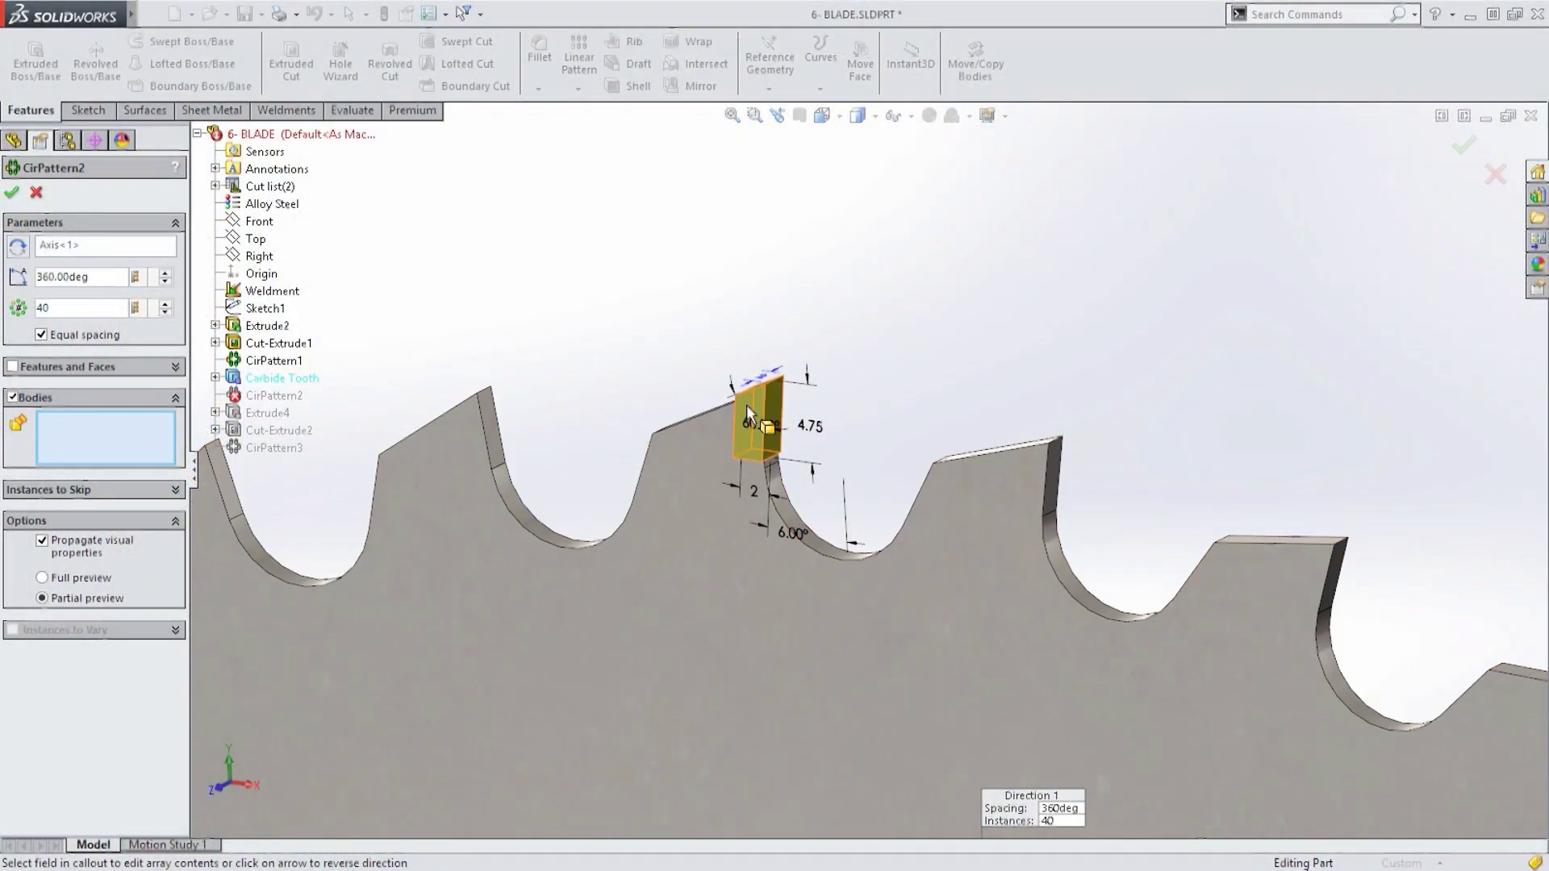
# Pattern the Carbide Tooth body in CirPattern2, then enlarge the VarPattern1 spike pattern table.
pyautogui.click(747, 405)
pyautogui.press('Return')
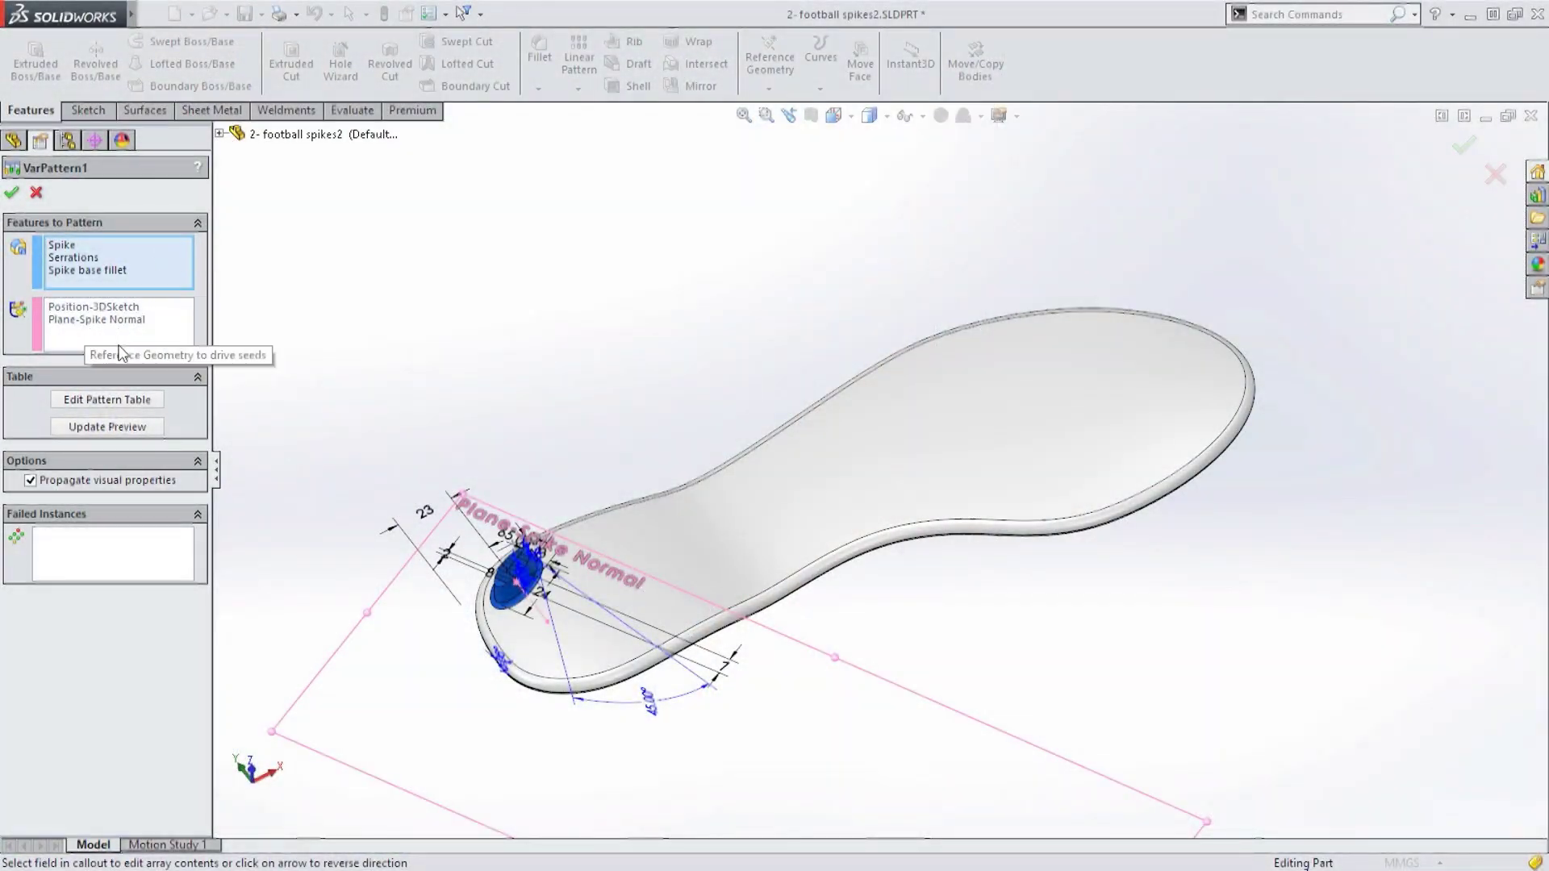
pyautogui.click(107, 400)
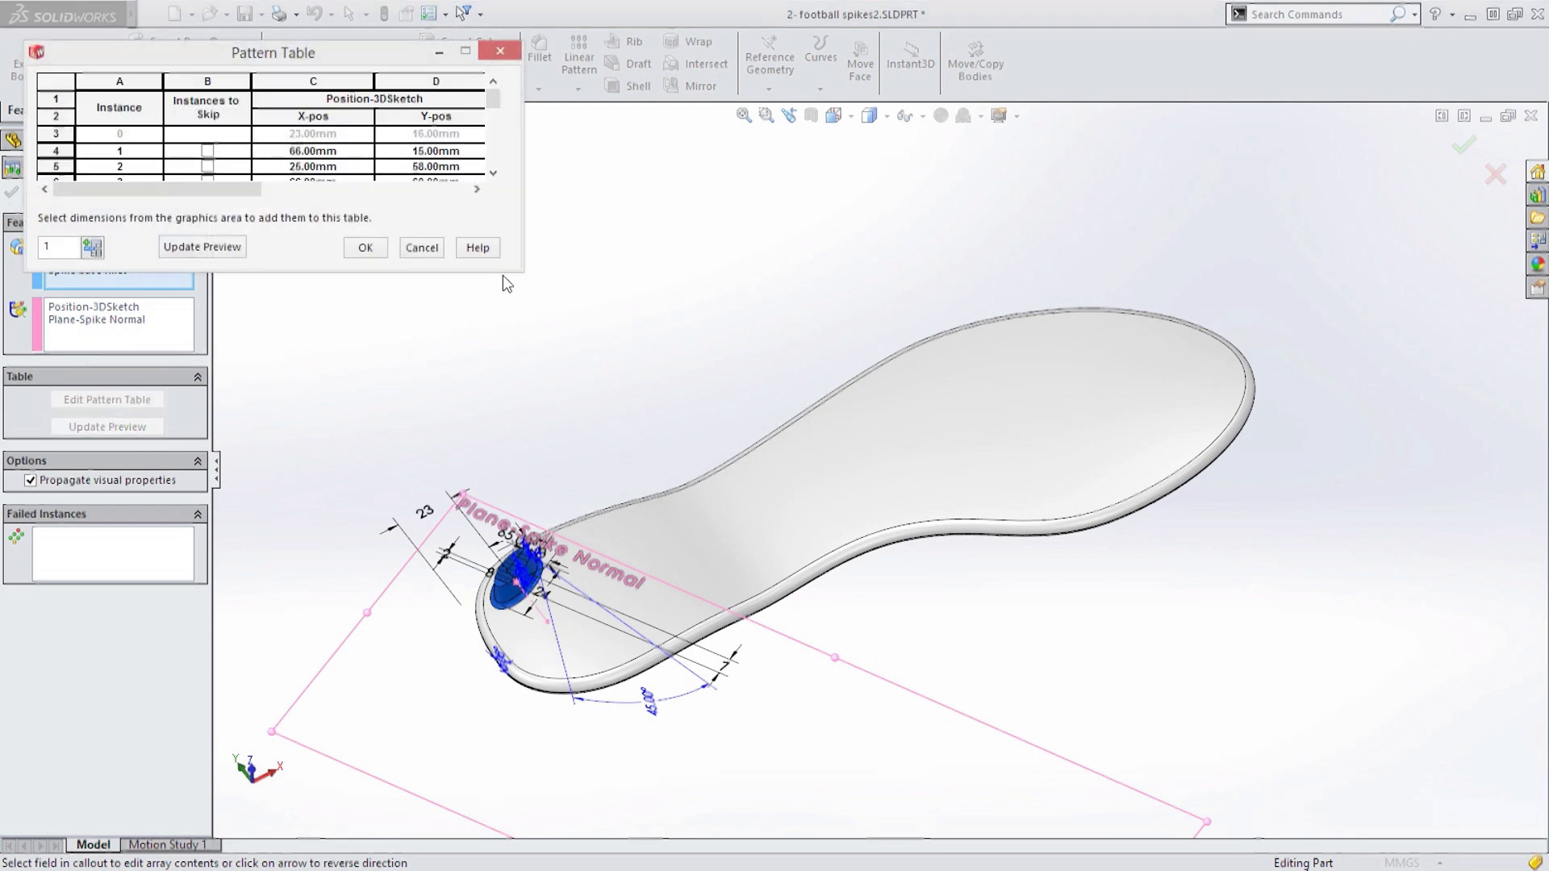
pyautogui.moveTo(514, 270); pyautogui.dragTo(721, 404)
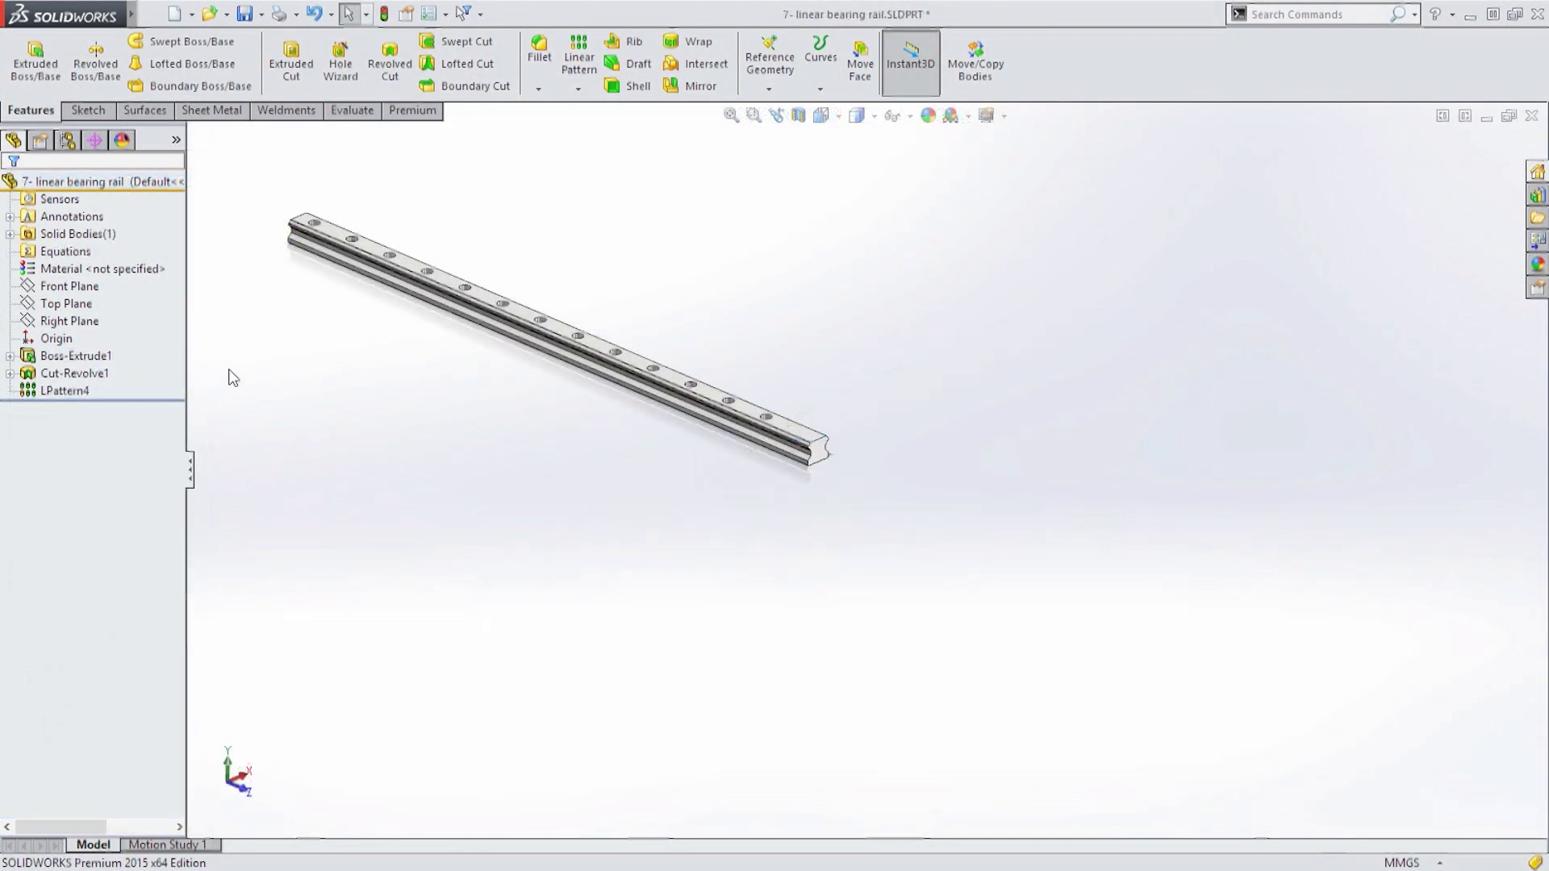
# Edit LPattern4 to 15 instances running up to the rail's end vertex.
pyautogui.rightClick(58, 395)
pyautogui.click(73, 346)
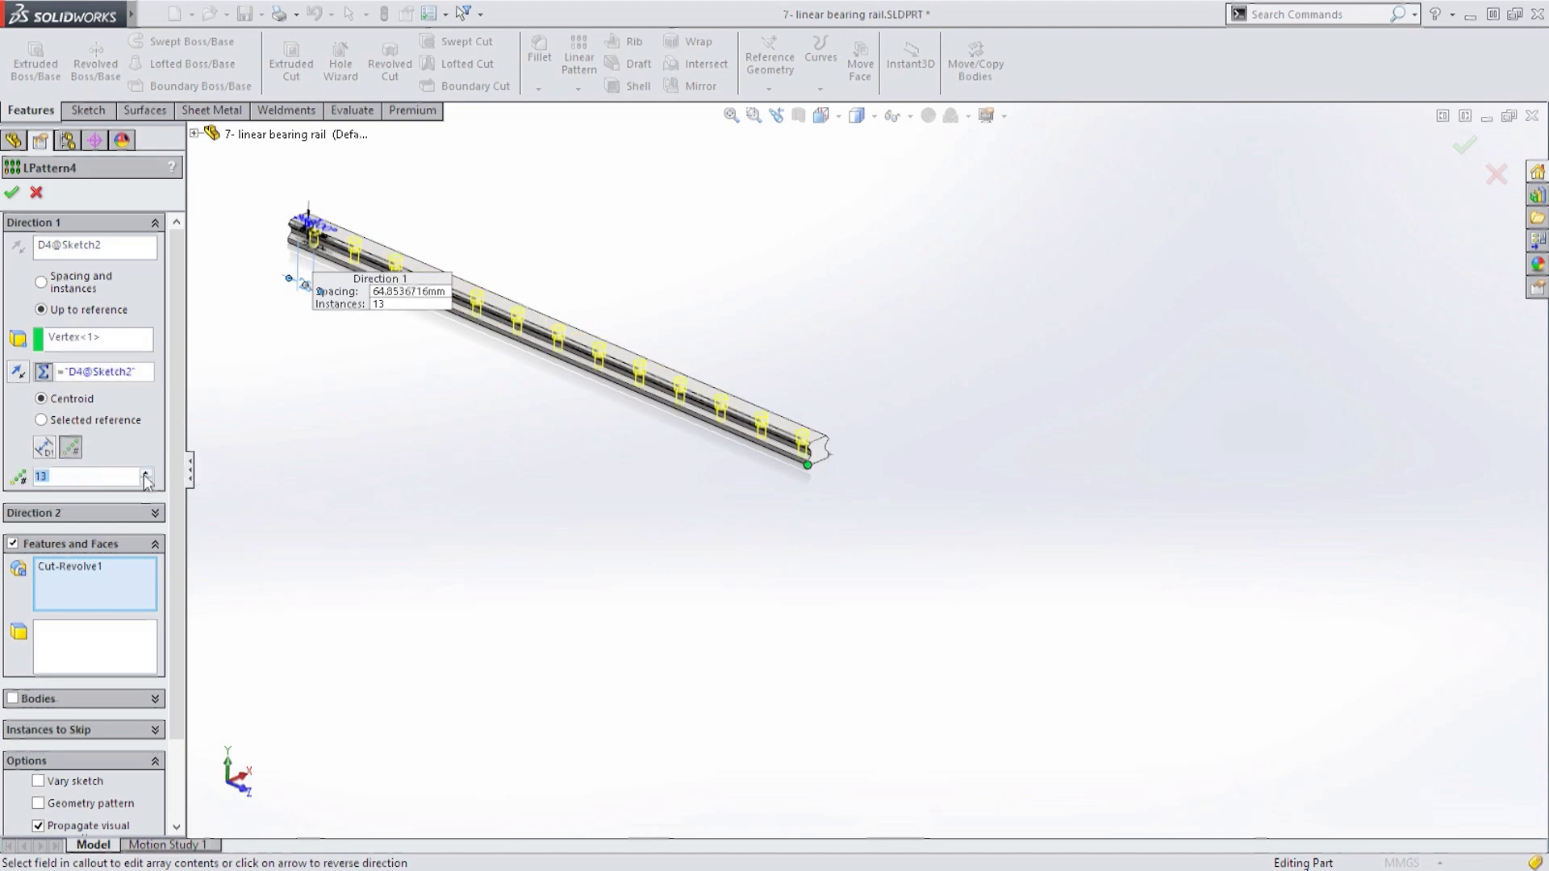
pyautogui.click(12, 194)
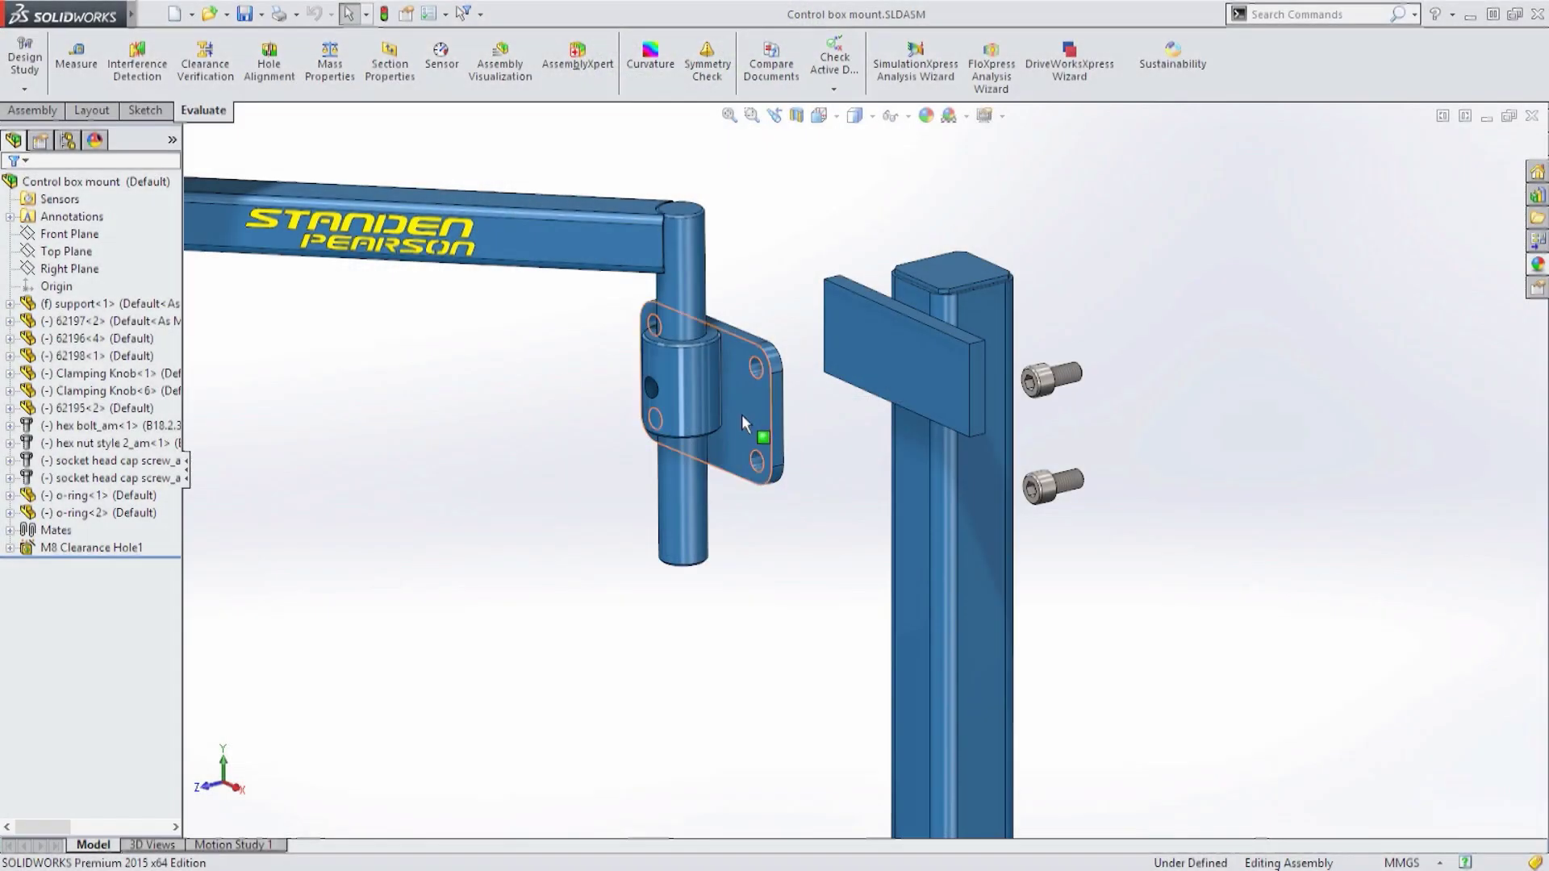
# Mate the hinge bracket plate to the post's mounting plate with a flipped Profile Center mate.
pyautogui.moveTo(714, 379); pyautogui.dragTo(815, 436)
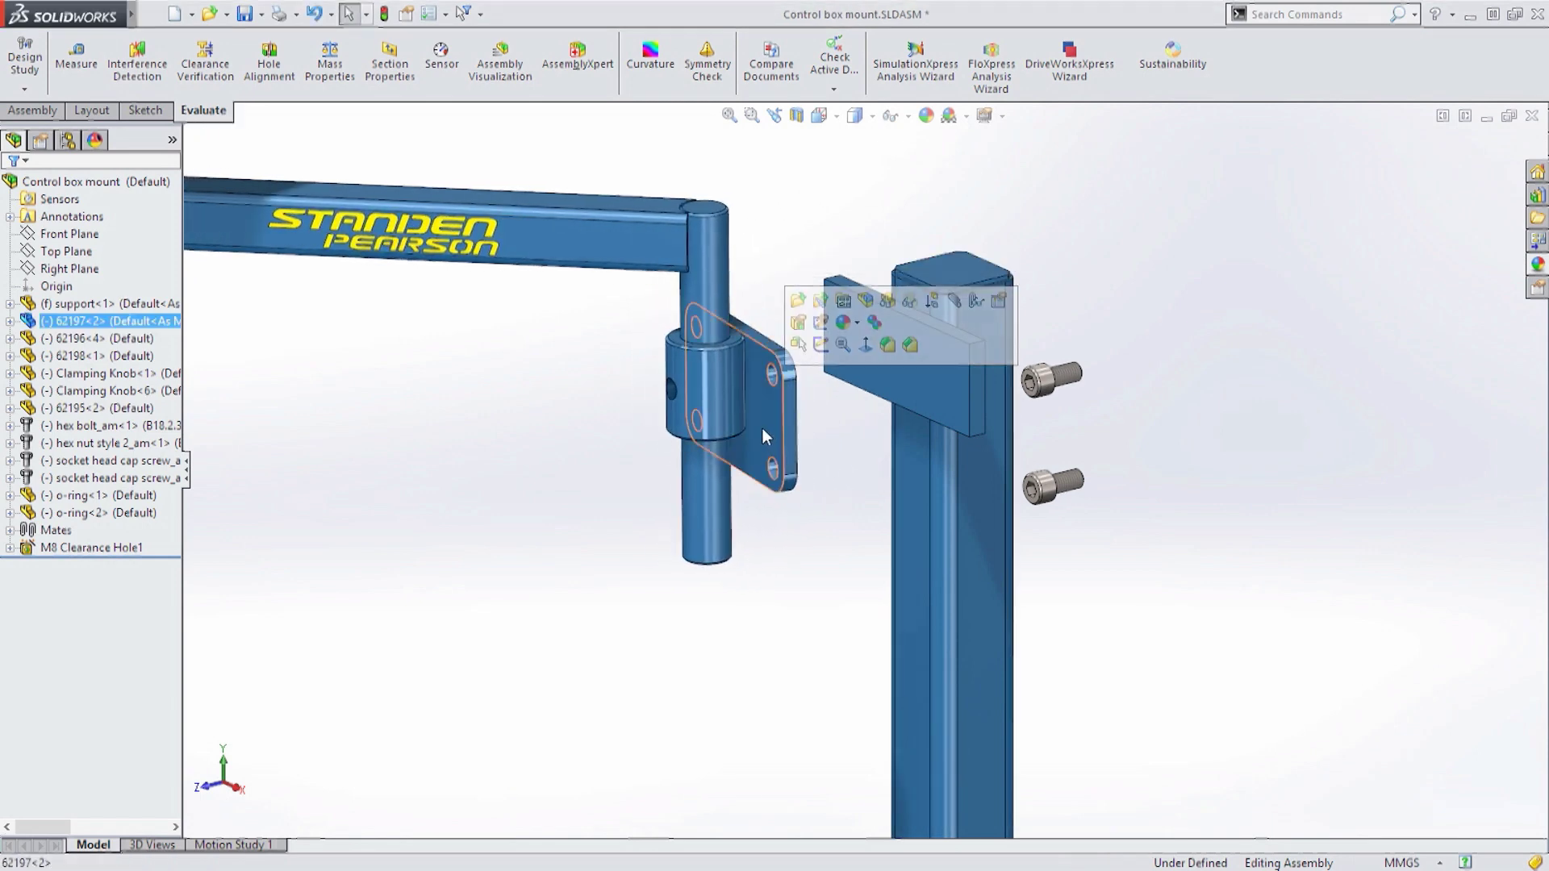
pyautogui.rightClick(766, 437)
pyautogui.click(799, 390)
pyautogui.click(871, 380)
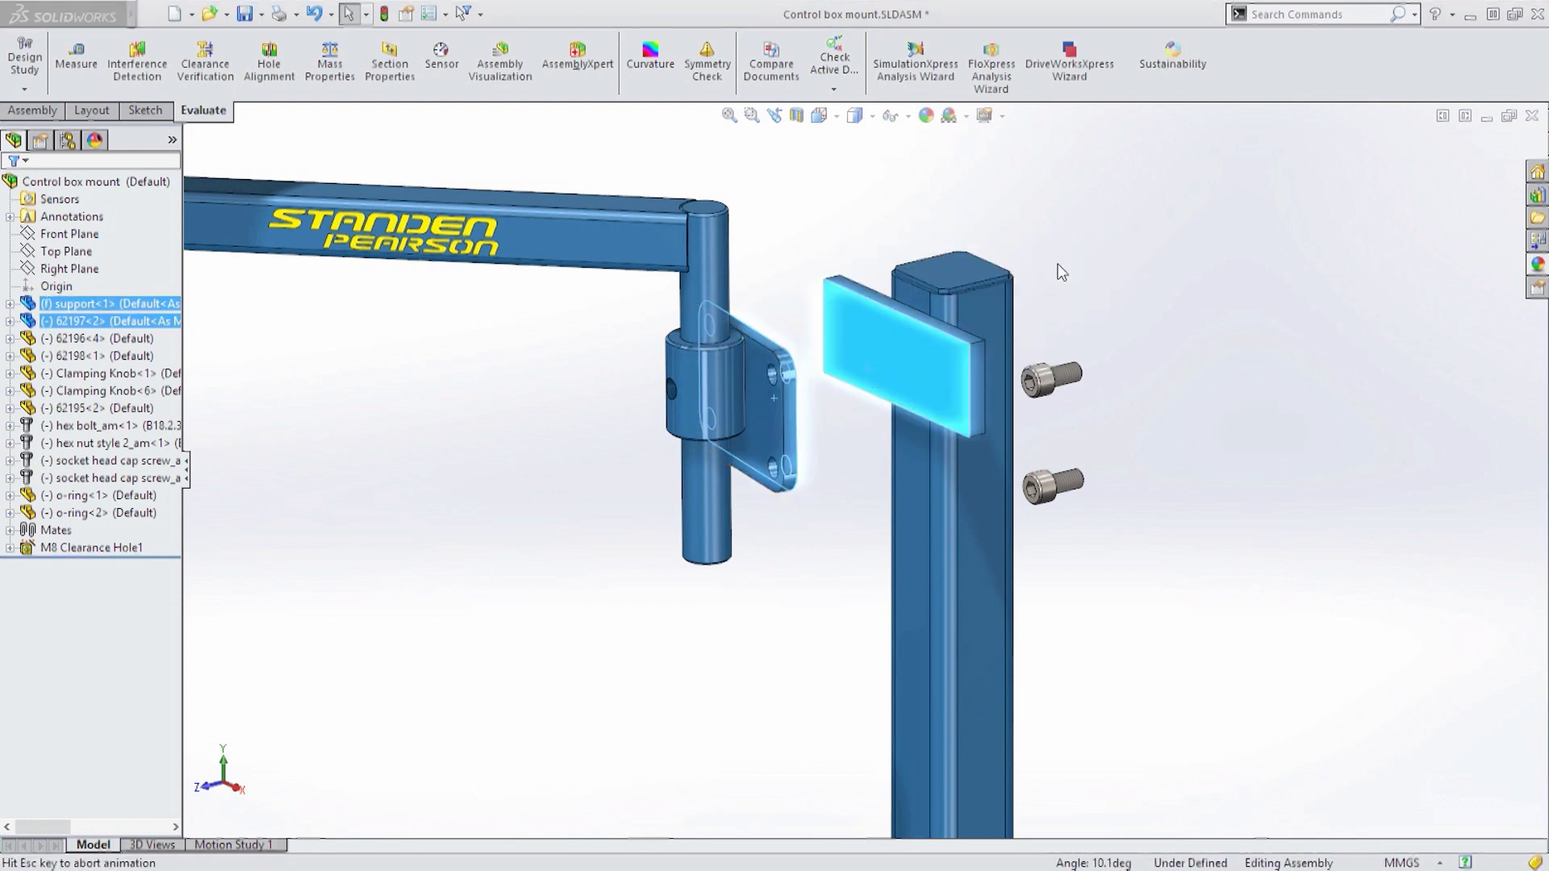
pyautogui.click(57, 667)
pyautogui.click(17, 322)
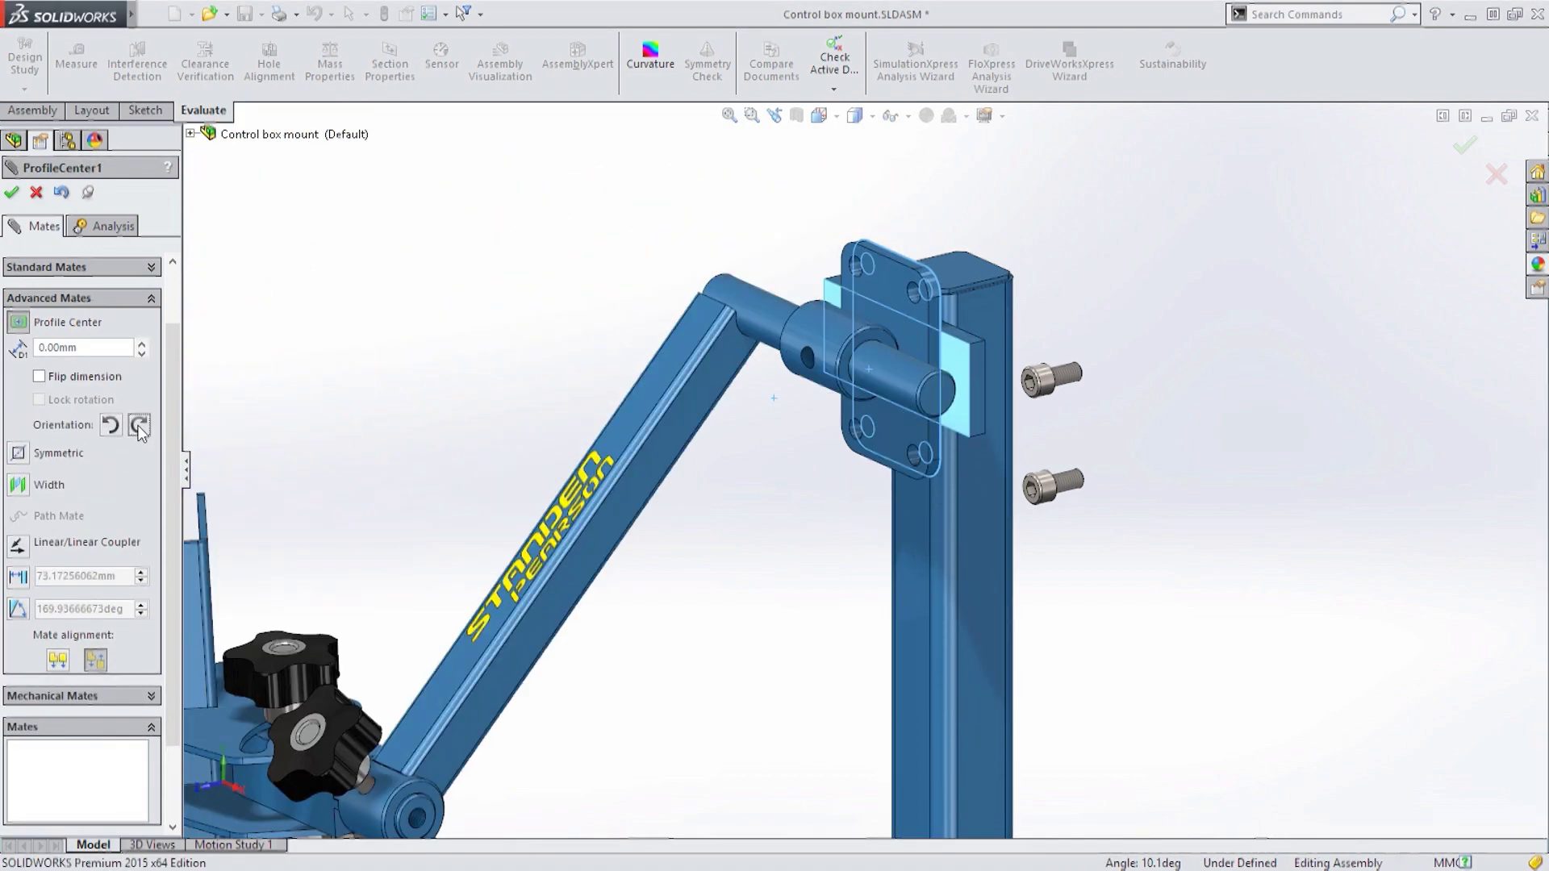
pyautogui.click(110, 426)
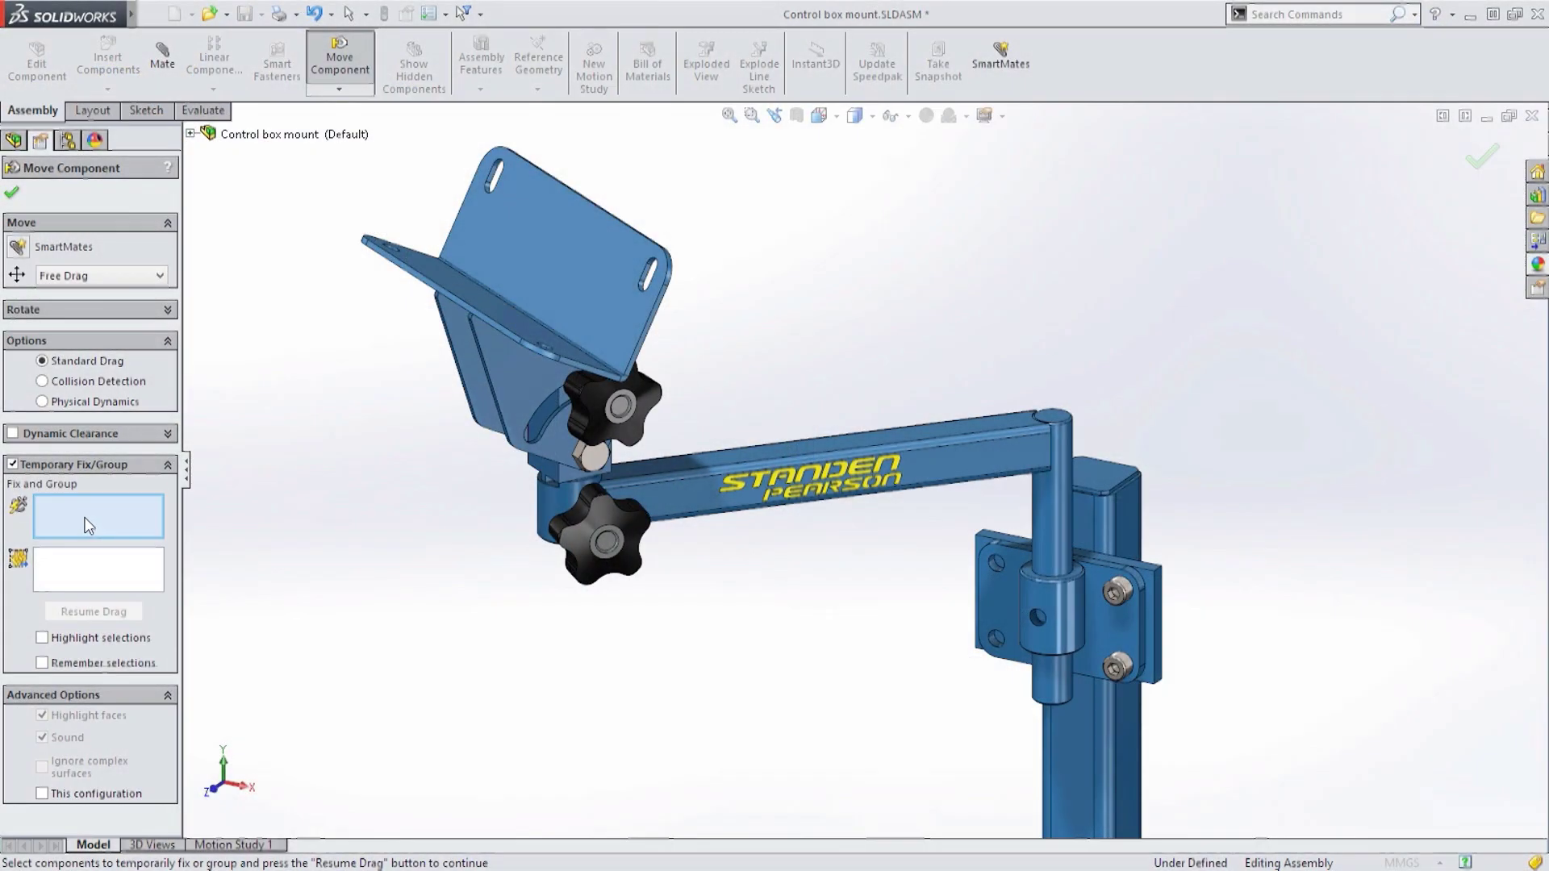
# Temporarily fix the arm and rotate the bracket plate about its knob pivot.
pyautogui.click(547, 500)
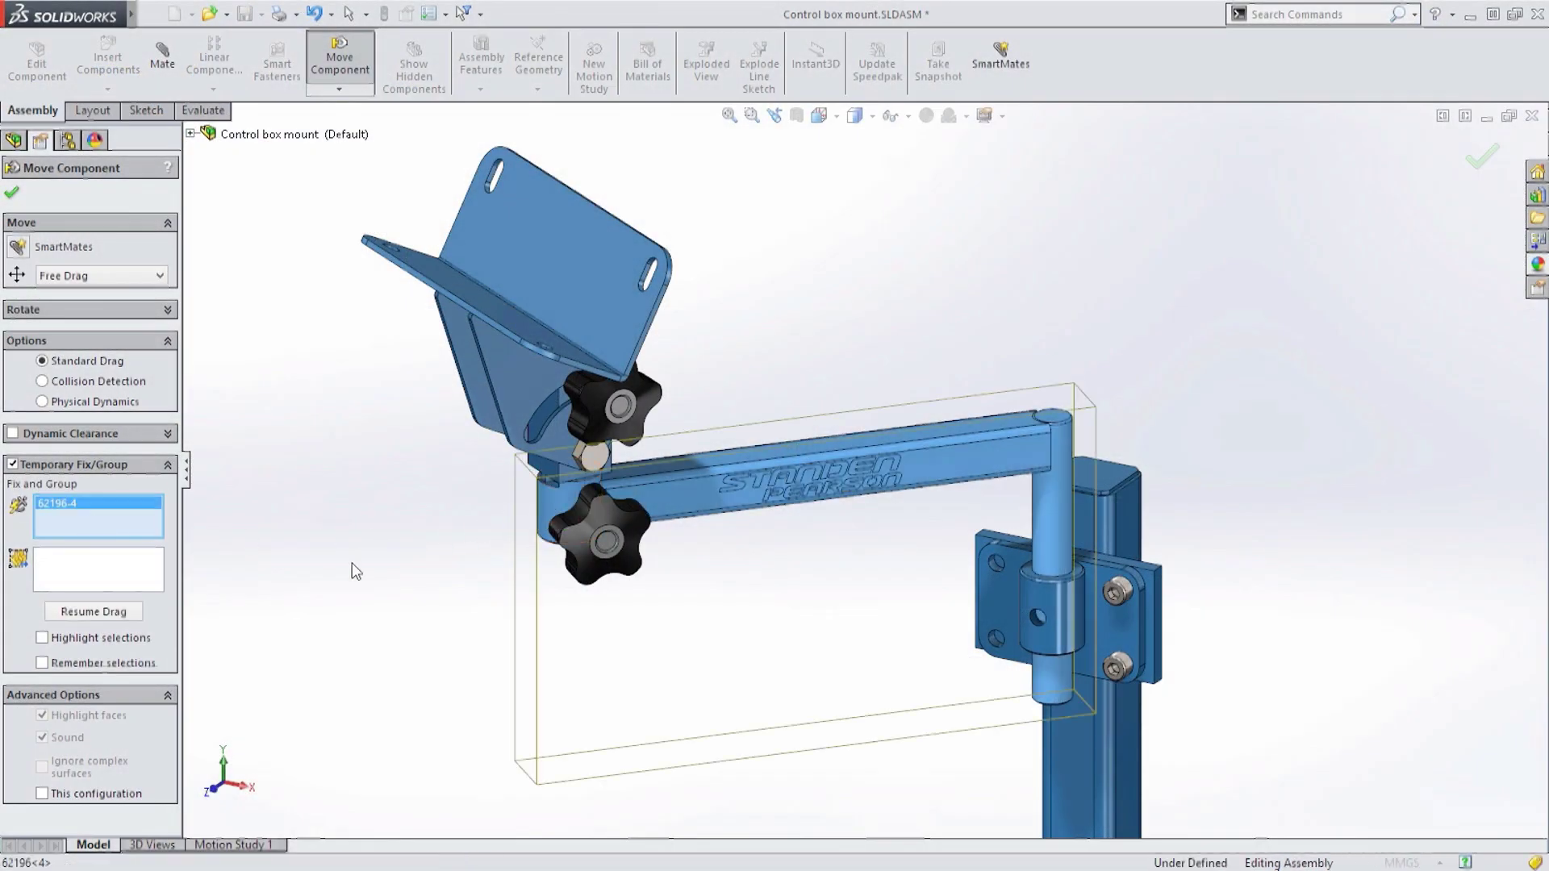
pyautogui.click(110, 612)
pyautogui.moveTo(518, 392); pyautogui.dragTo(567, 373)
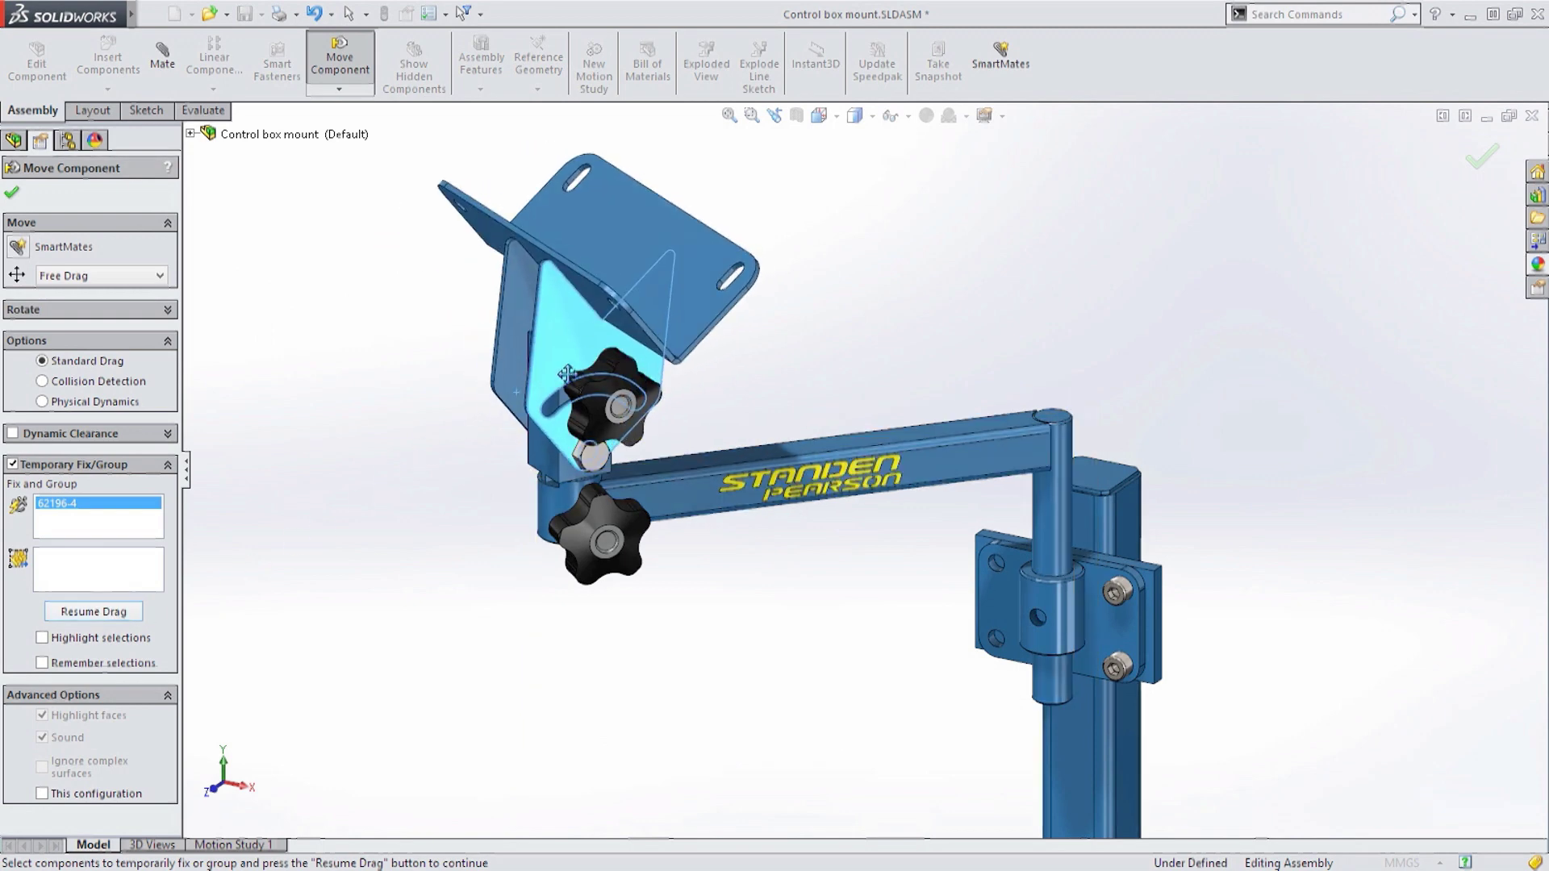
pyautogui.moveTo(548, 457); pyautogui.dragTo(566, 370)
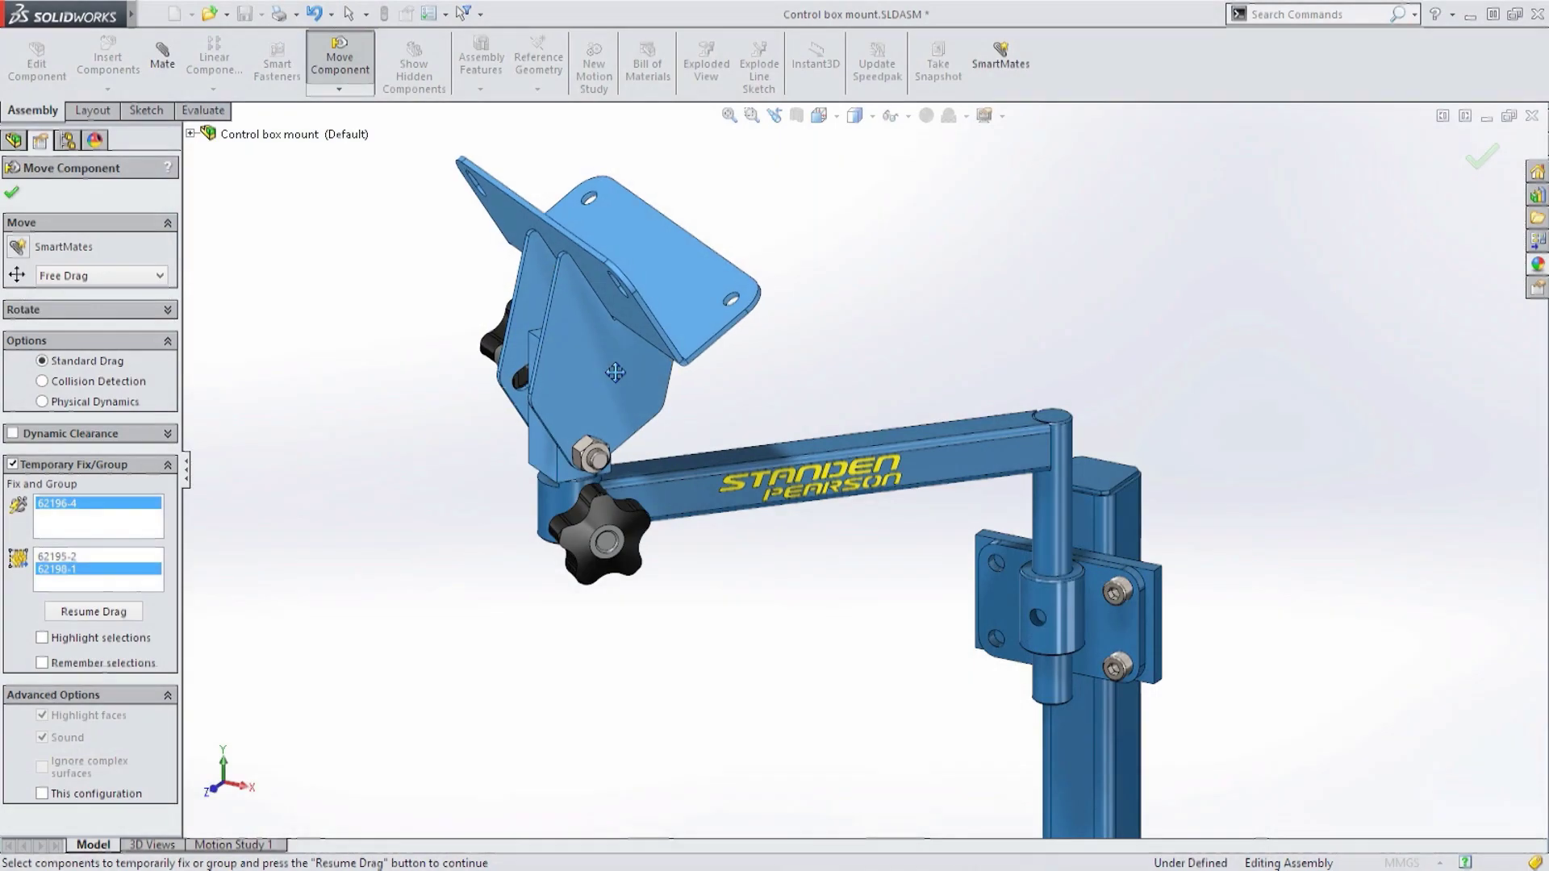
pyautogui.moveTo(505, 375); pyautogui.dragTo(495, 355)
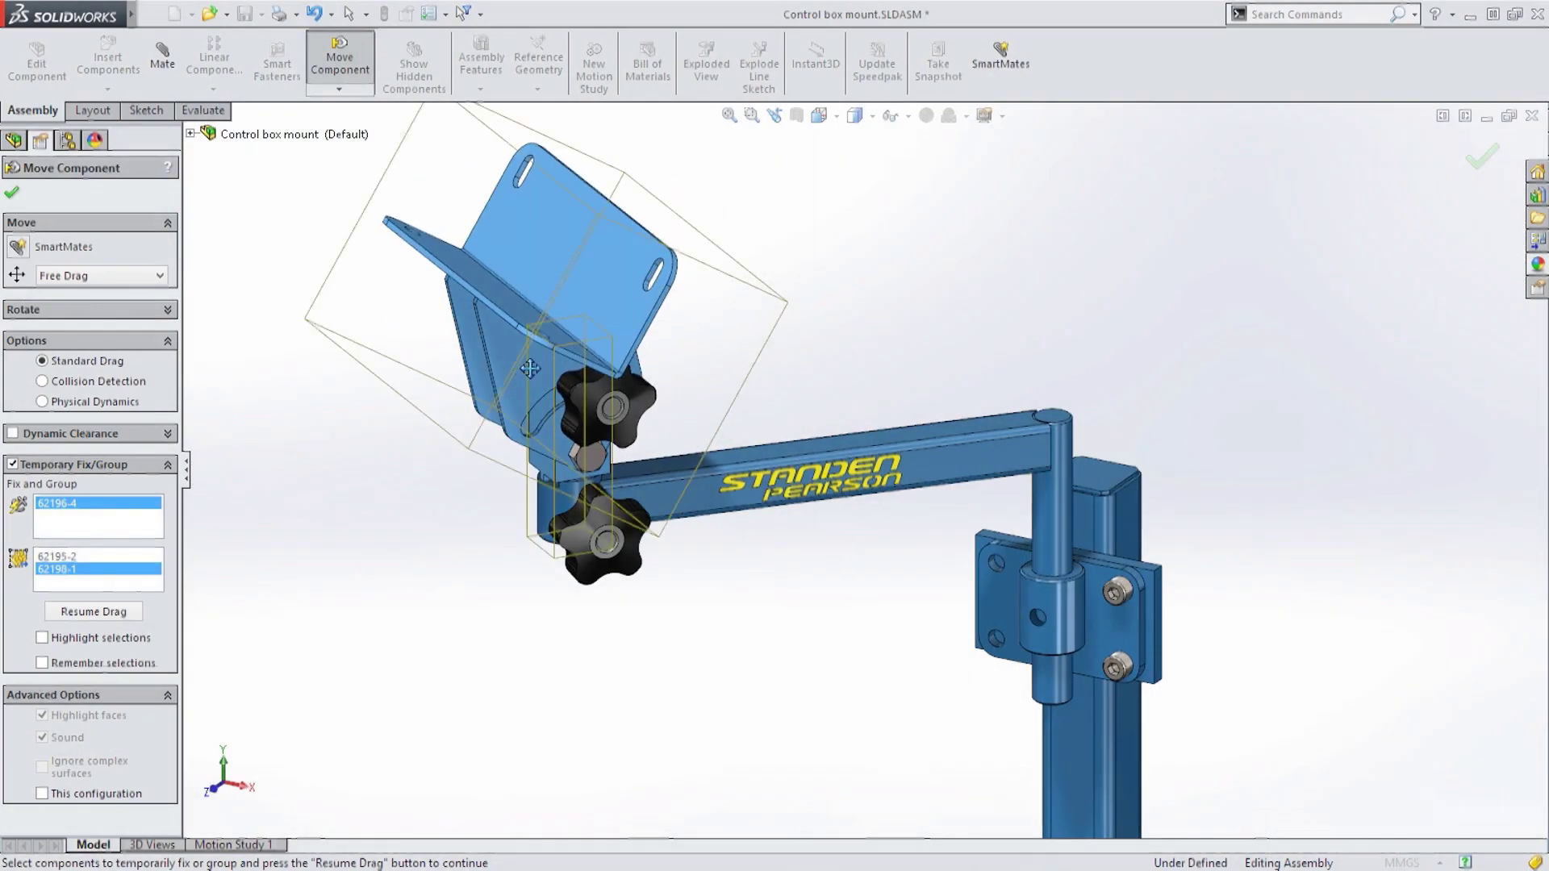
pyautogui.click(242, 596)
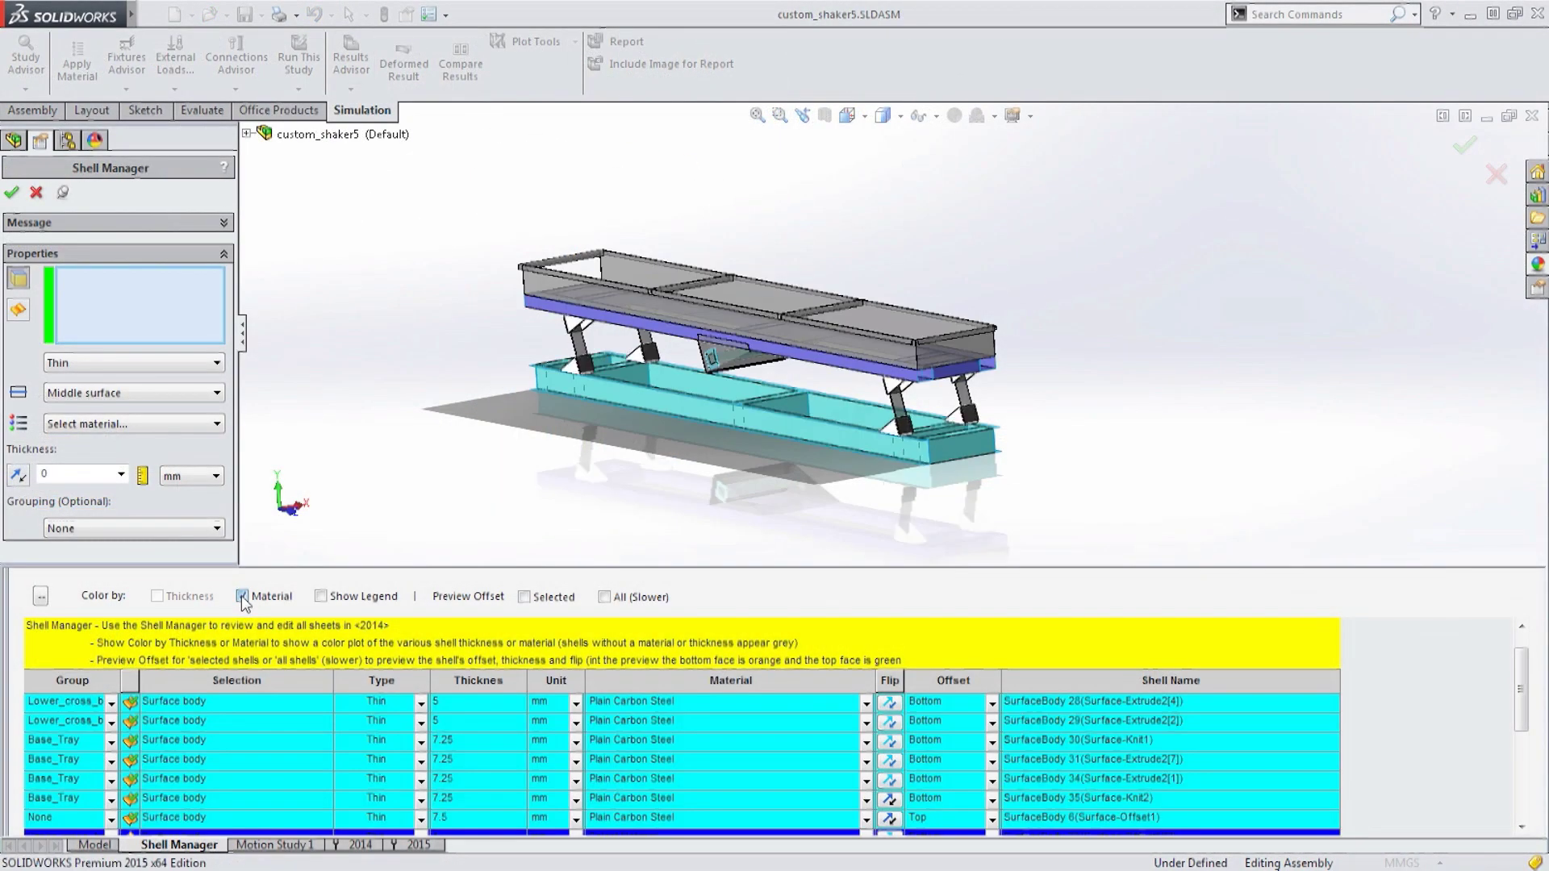
# Colour the shells by thickness (5, 7.25, 7.5 mm) and locate a Base_Tray shell.
pyautogui.click(157, 596)
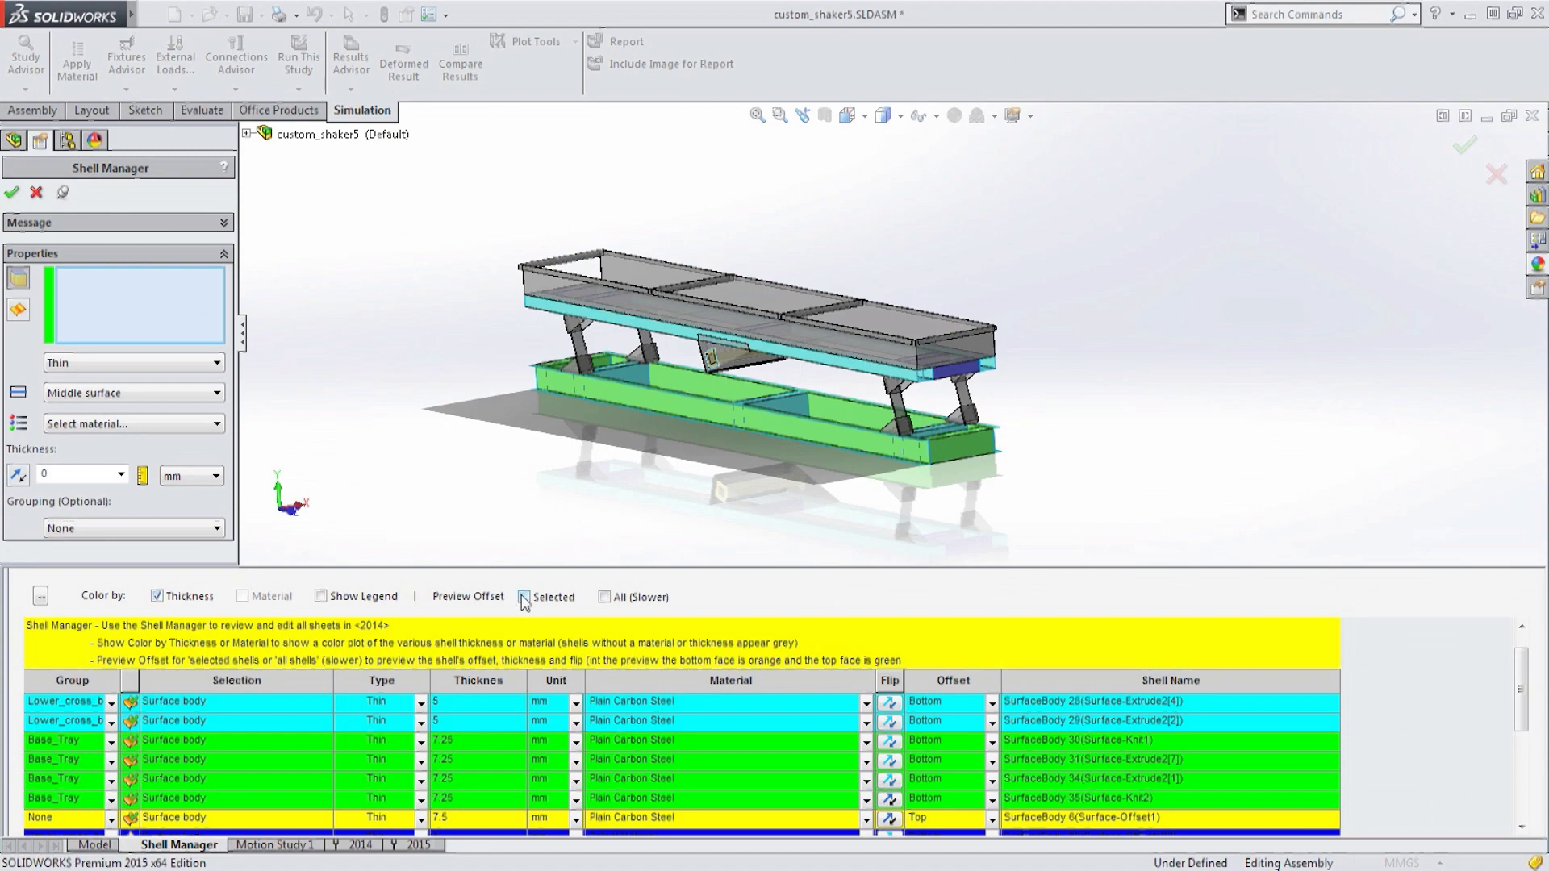
pyautogui.click(241, 743)
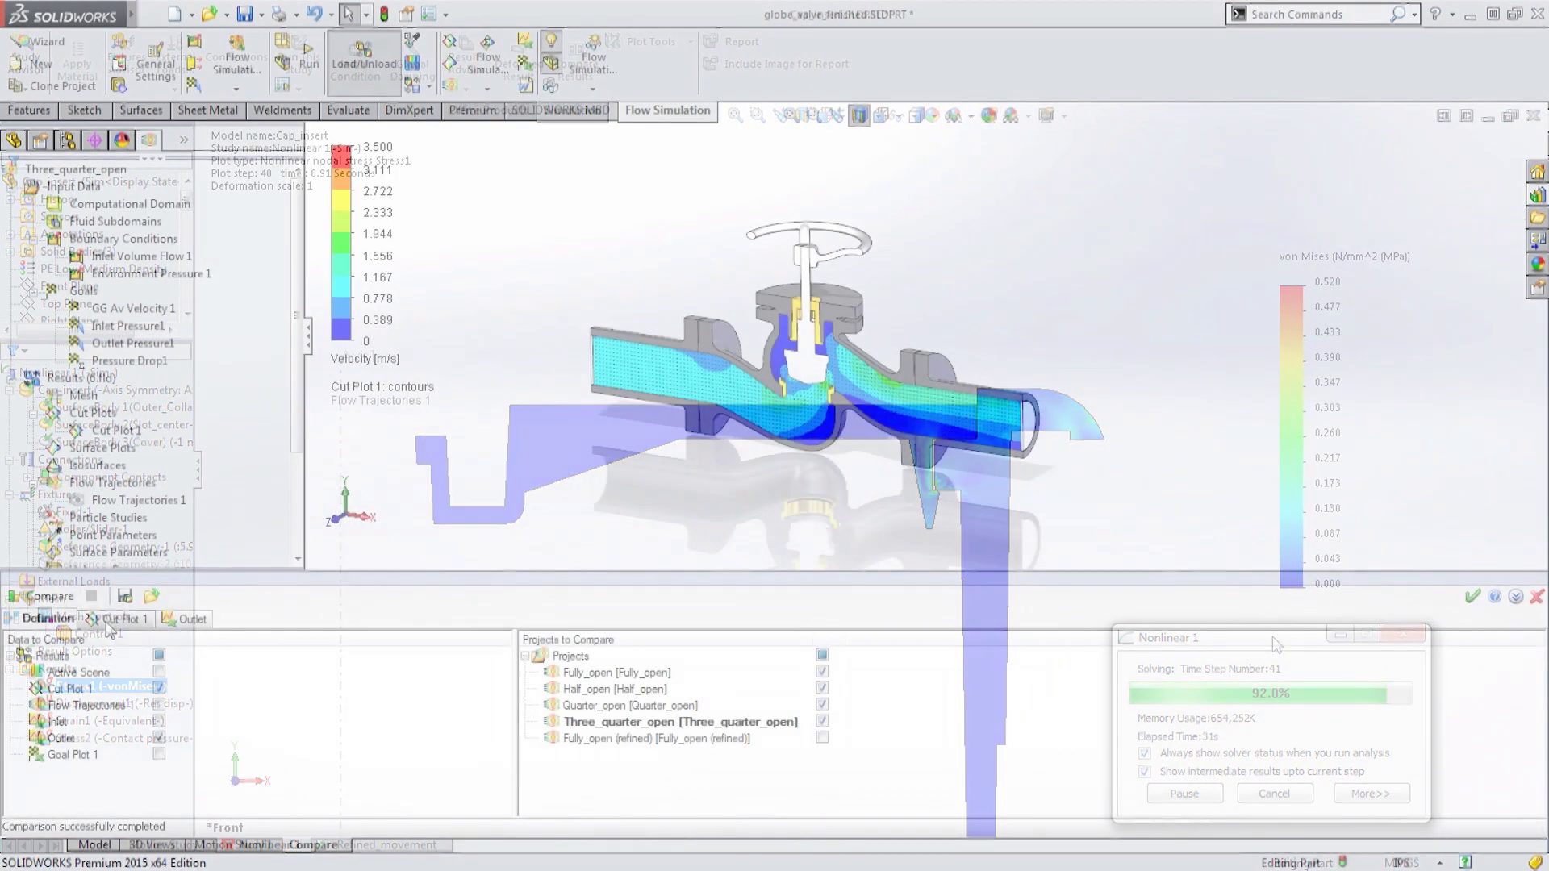
# Show the Cut Plot 1 comparison and zoom into the velocity curves past 0.3 m.
pyautogui.click(107, 622)
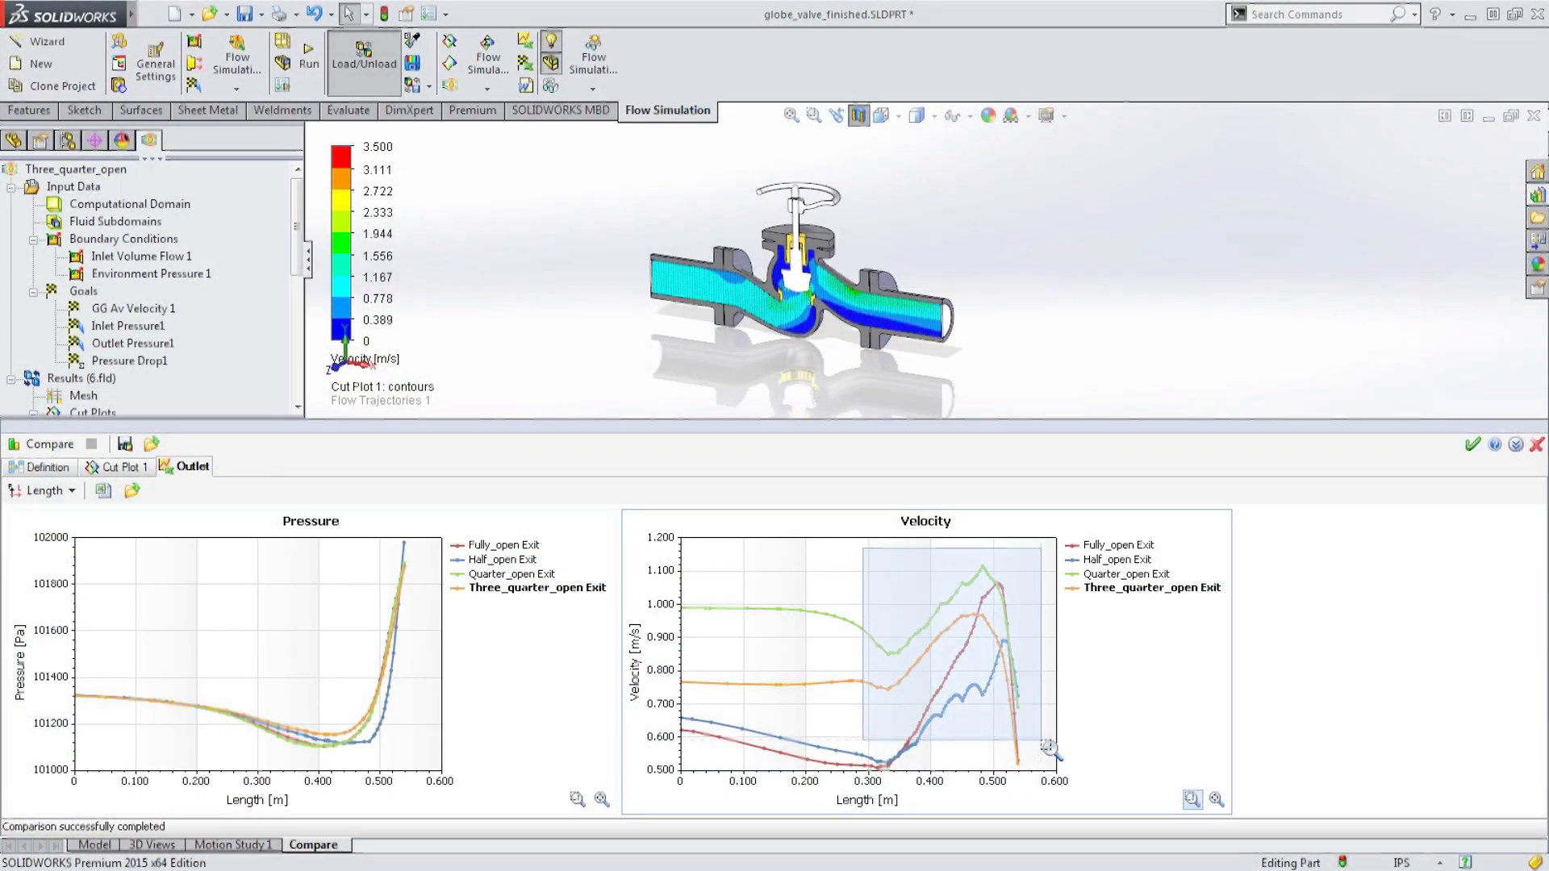
pyautogui.moveTo(1049, 749); pyautogui.dragTo(1051, 750)
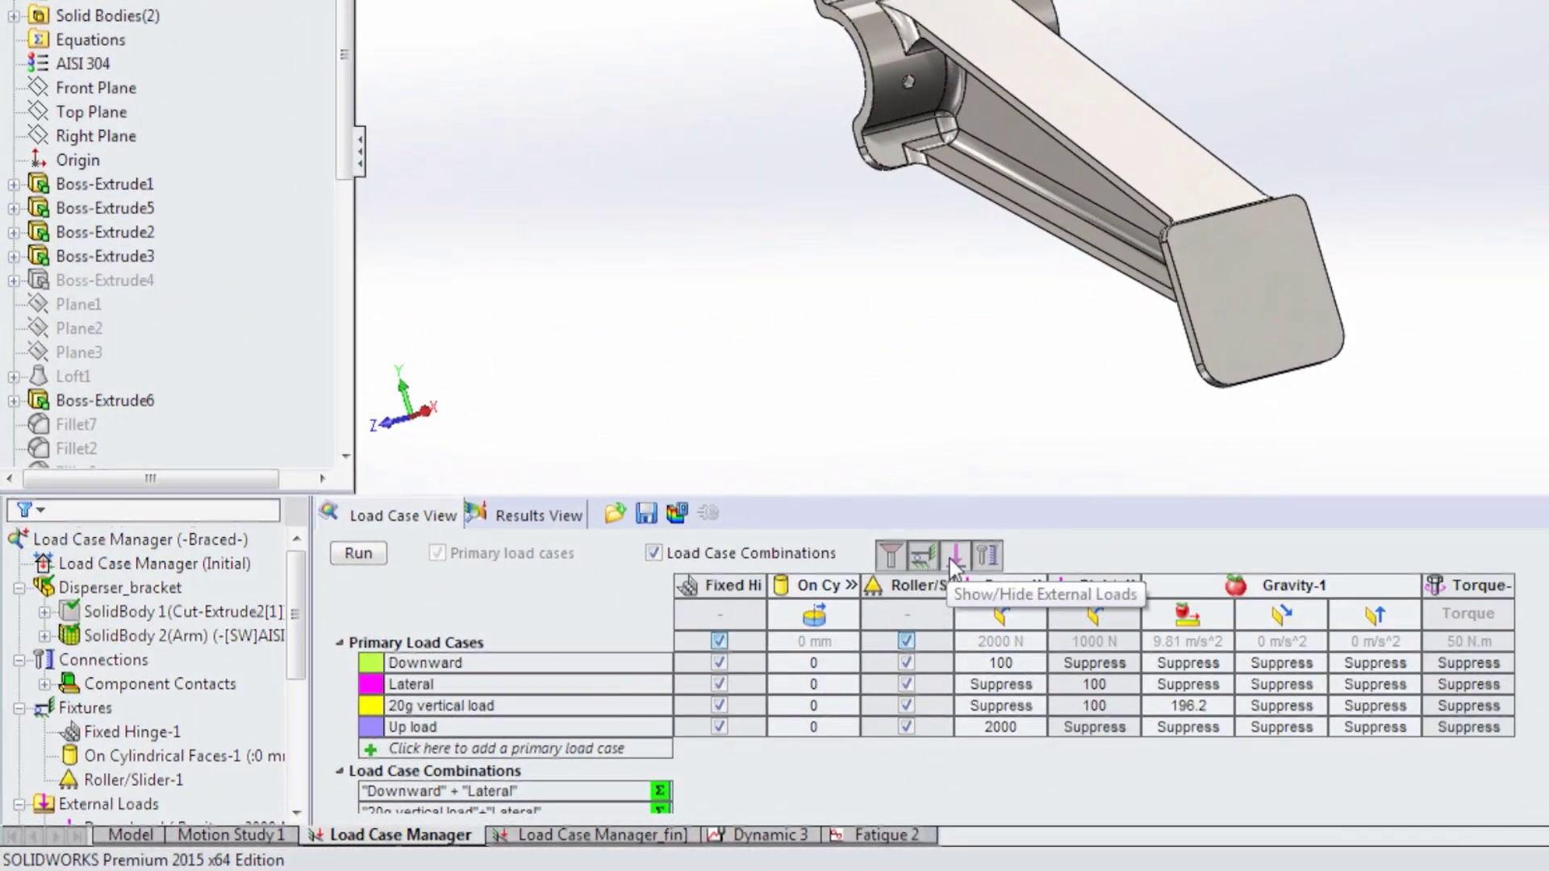
# Display the Stress1 result, then the factor of safety plot for the Up load case.
pyautogui.click(956, 557)
pyautogui.click(956, 557)
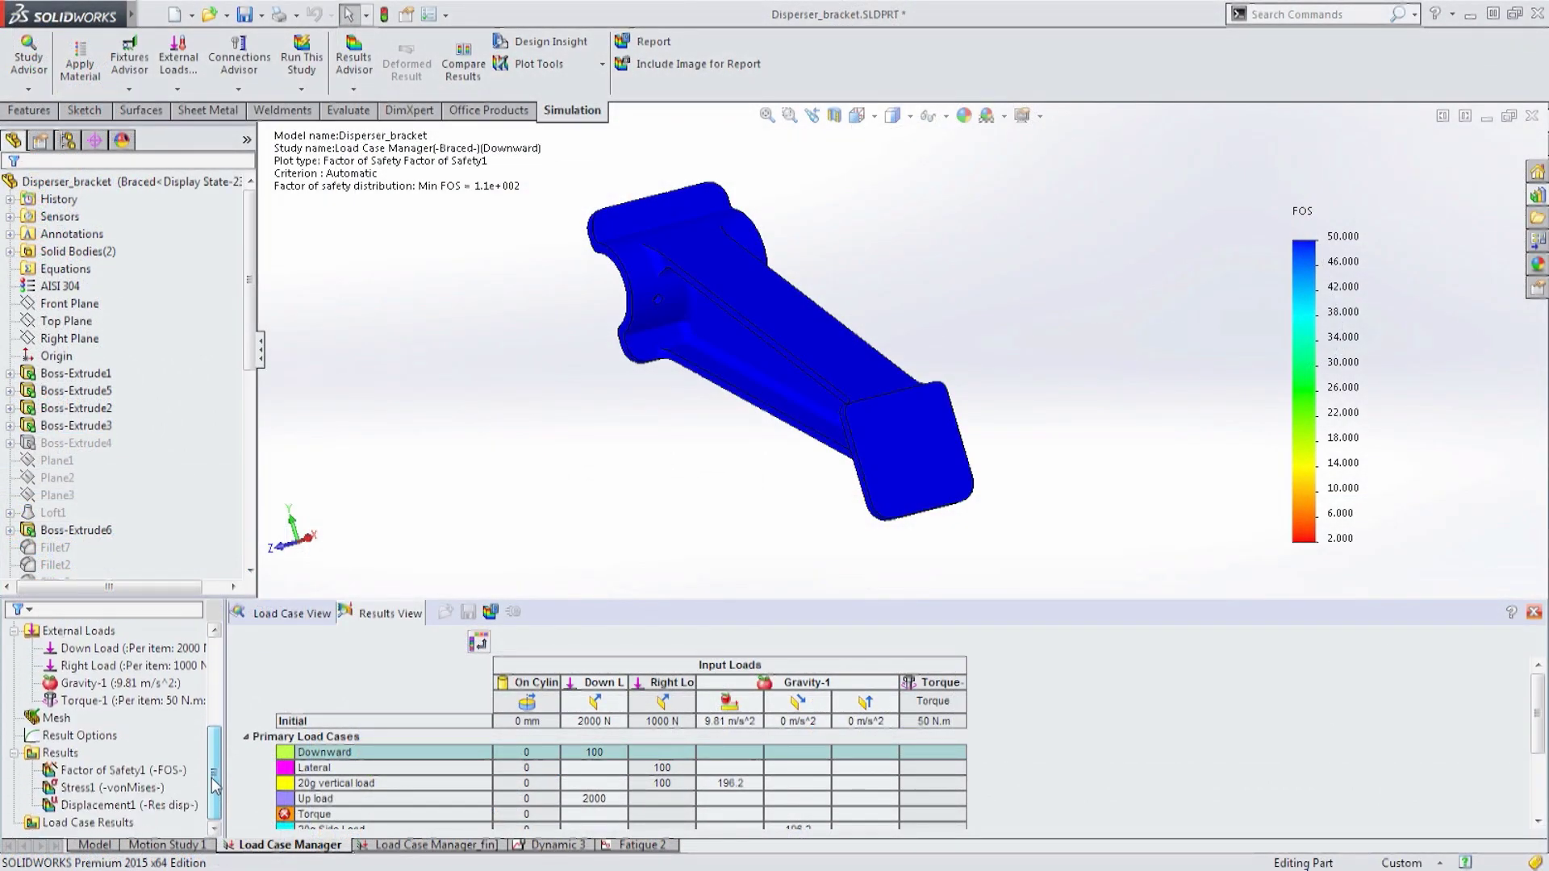
pyautogui.doubleClick(125, 787)
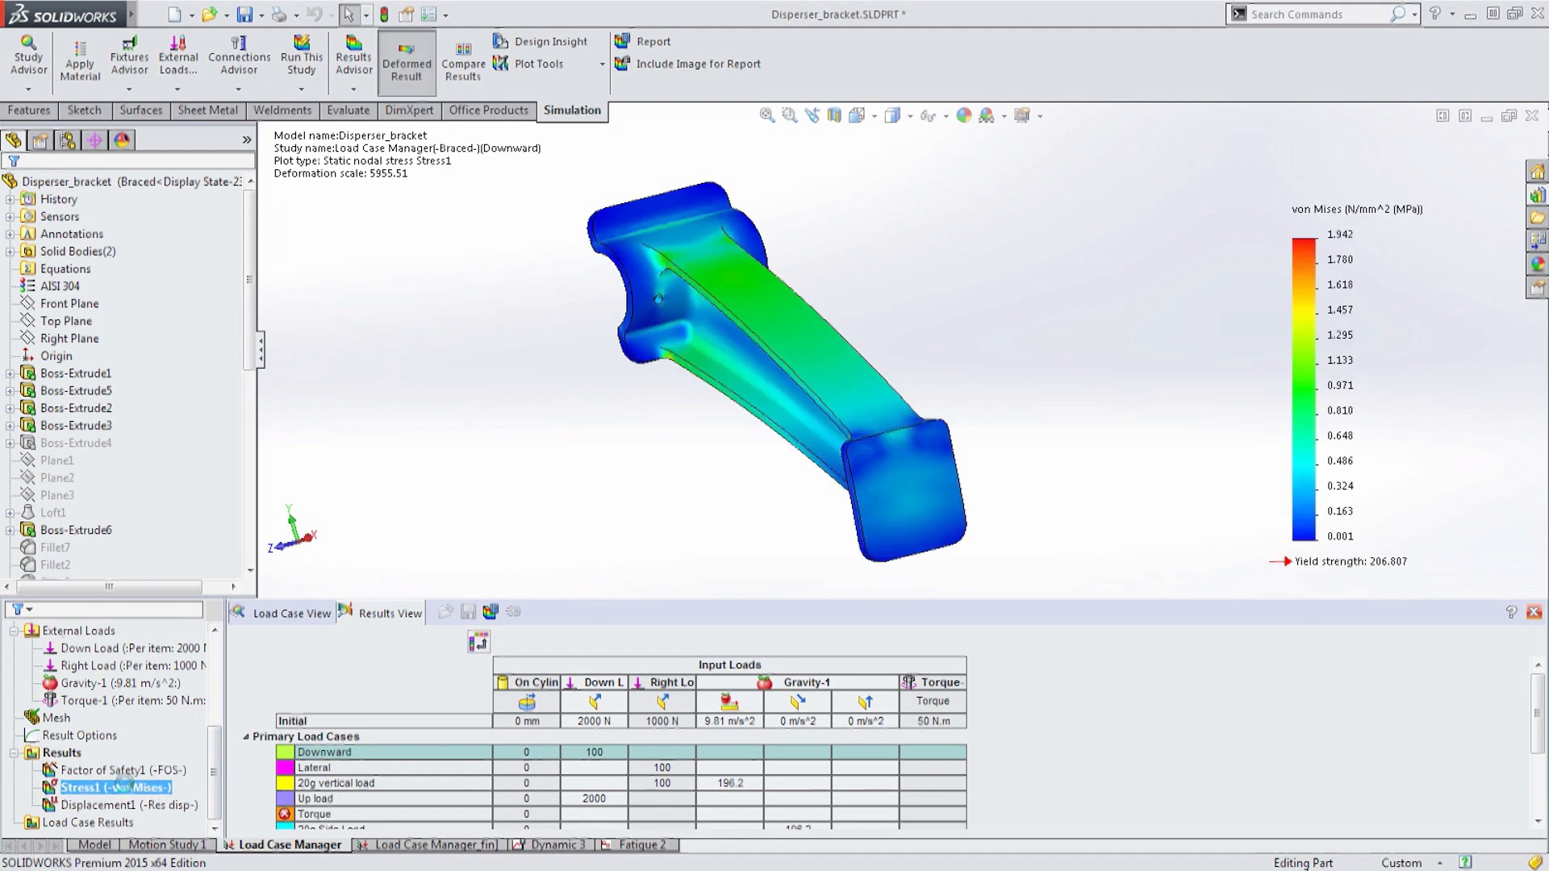
pyautogui.doubleClick(127, 770)
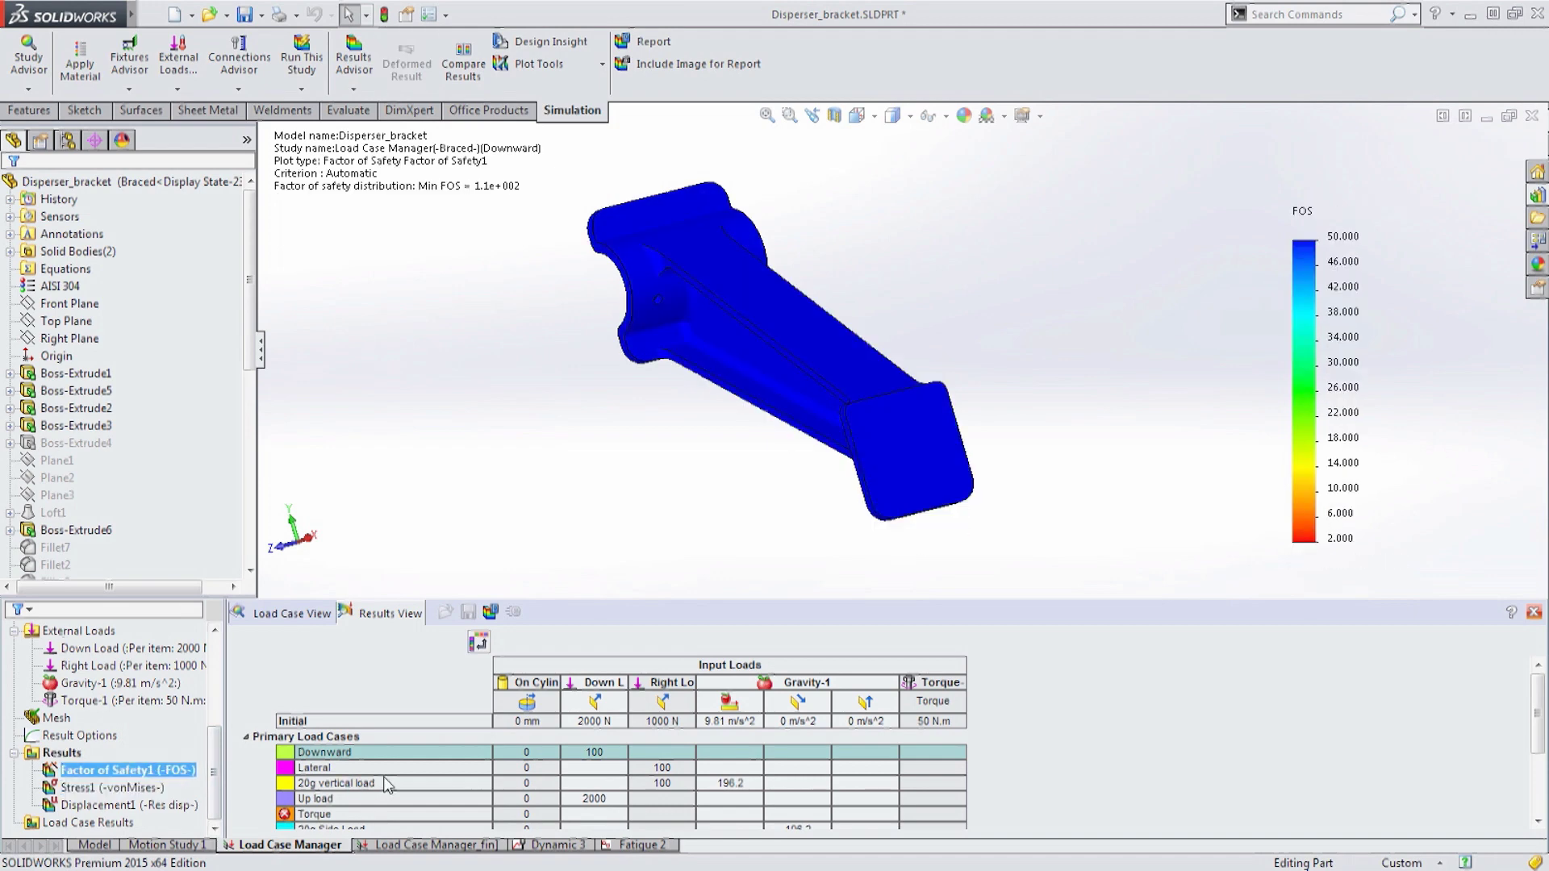
pyautogui.click(382, 799)
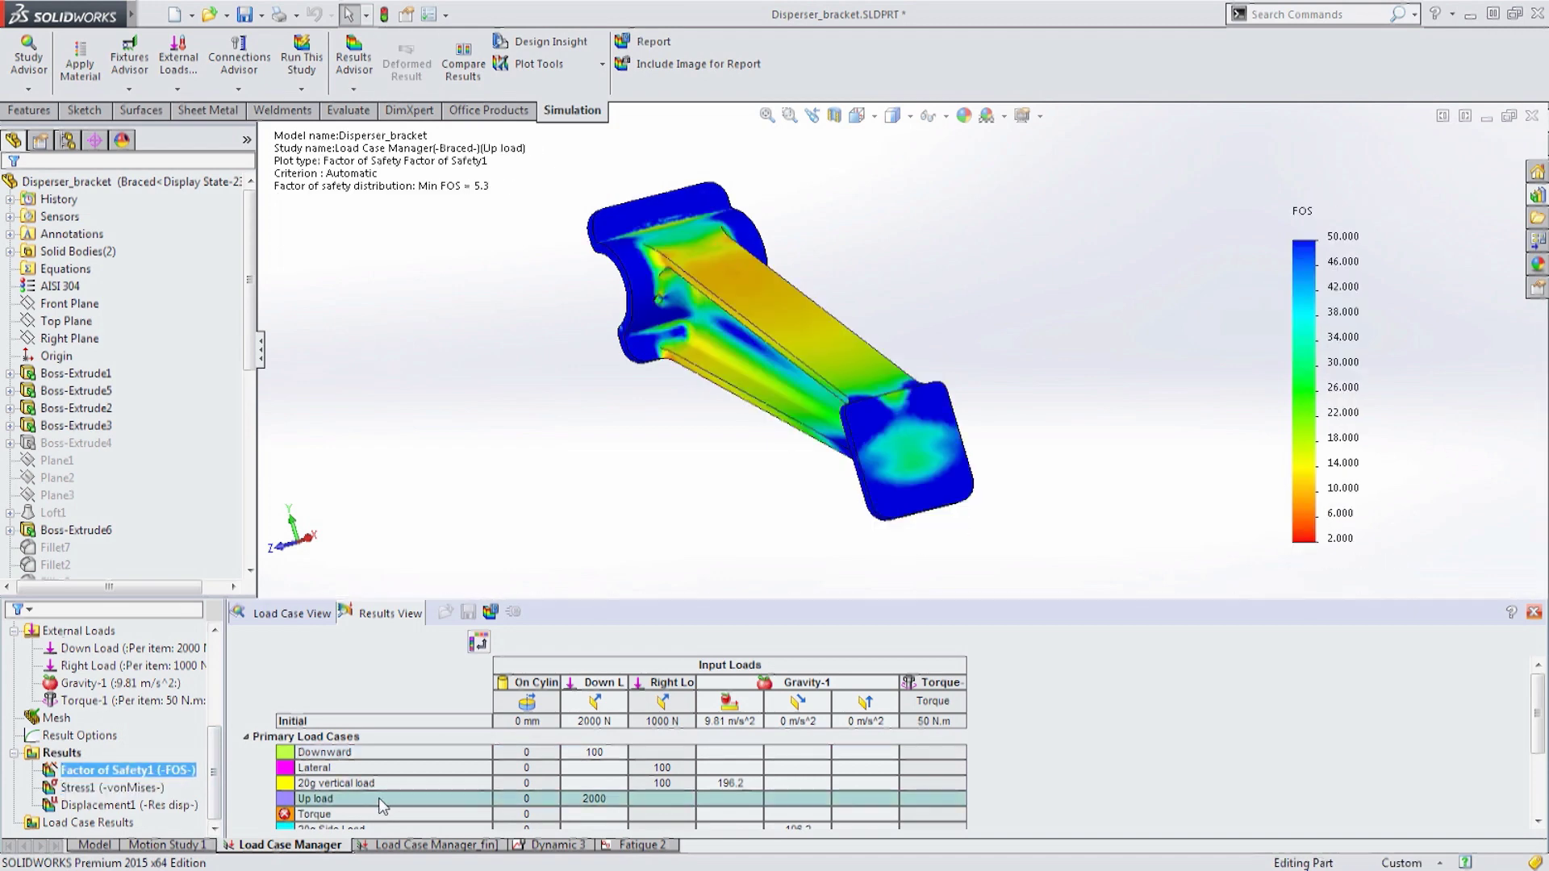